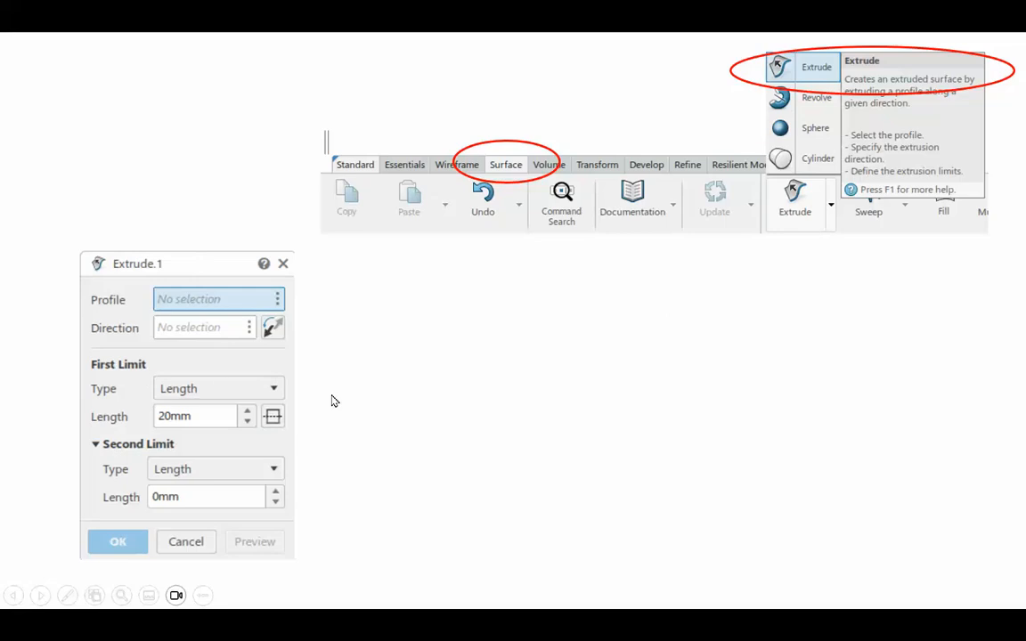
End the slide show and switch to the 3DEXPERIENCE CATIA window with the empty part.
click(503, 448)
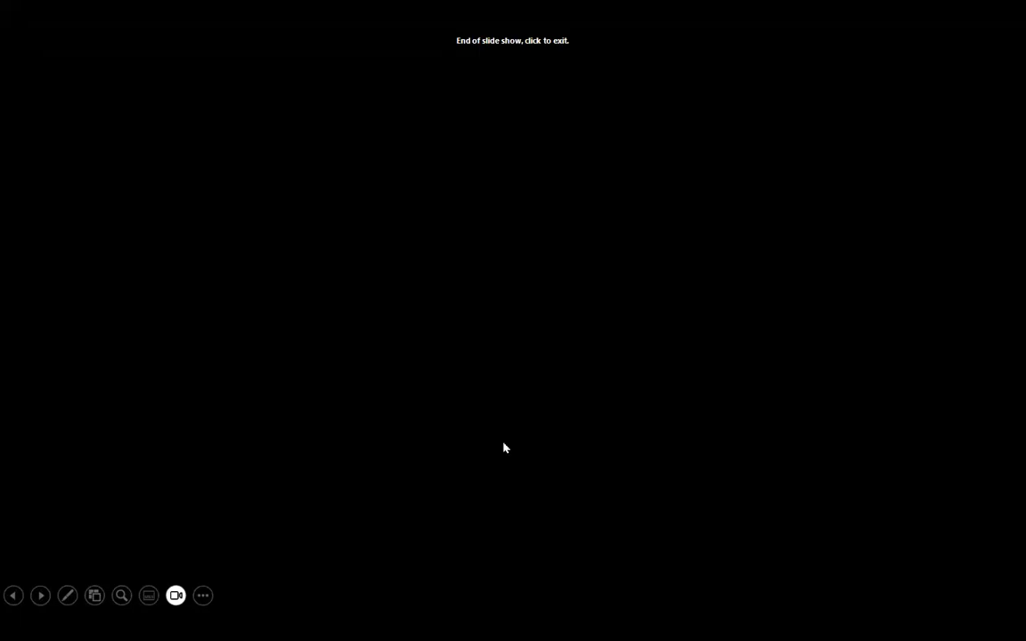
click(503, 447)
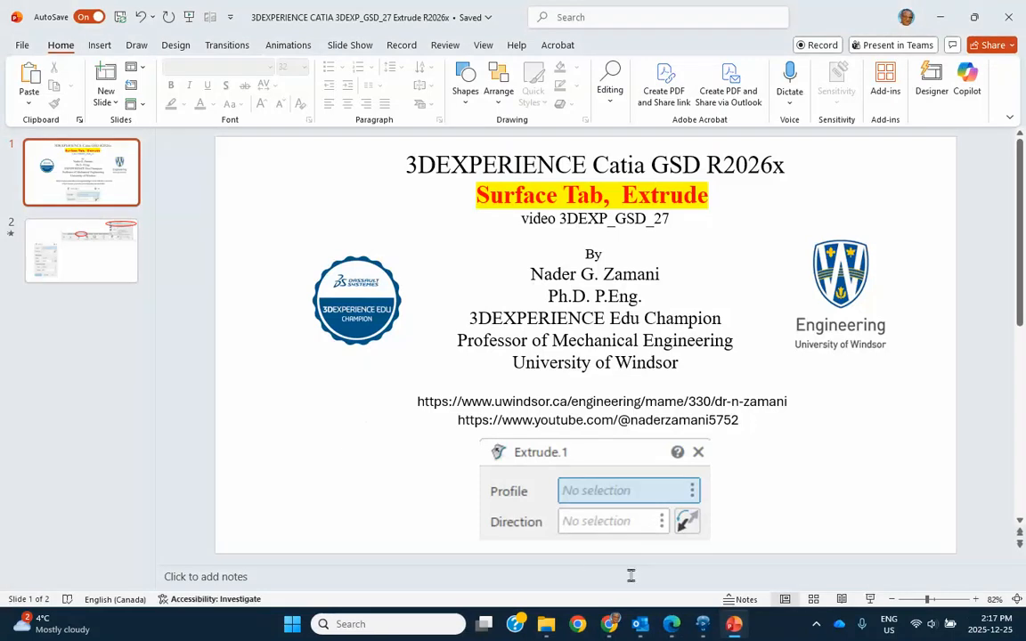
click(704, 626)
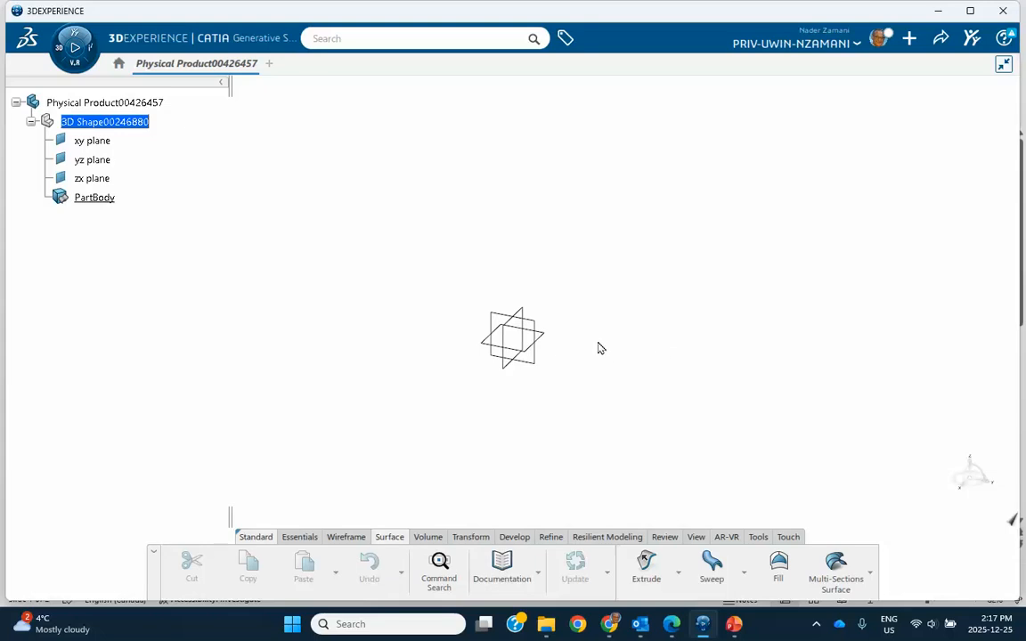
Sketch an open S-shaped spline through four control points on the xy plane, beside the origin, and save the model locally.
click(552, 342)
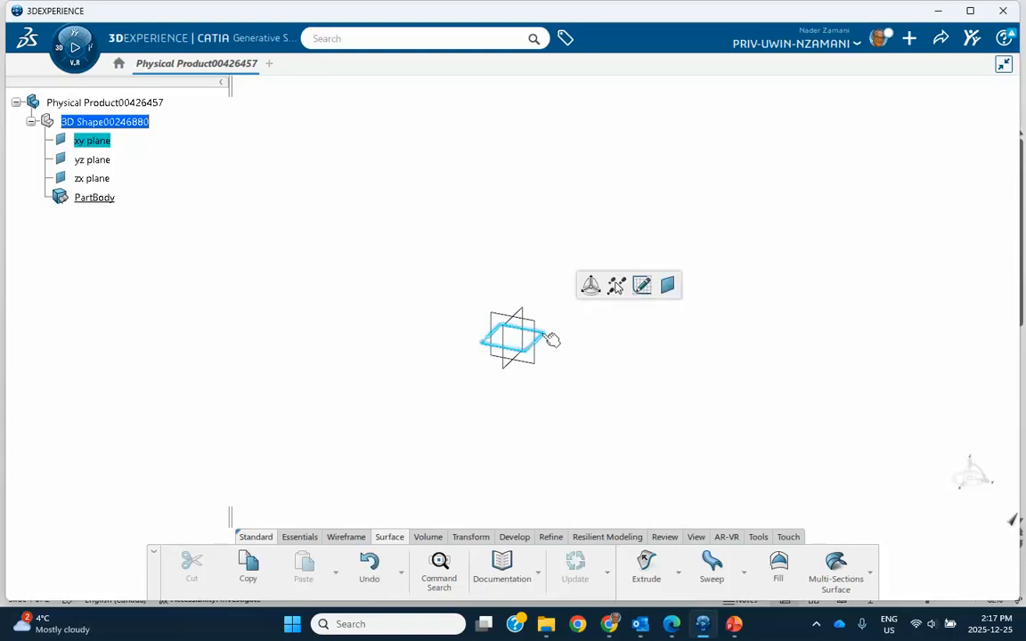
click(642, 287)
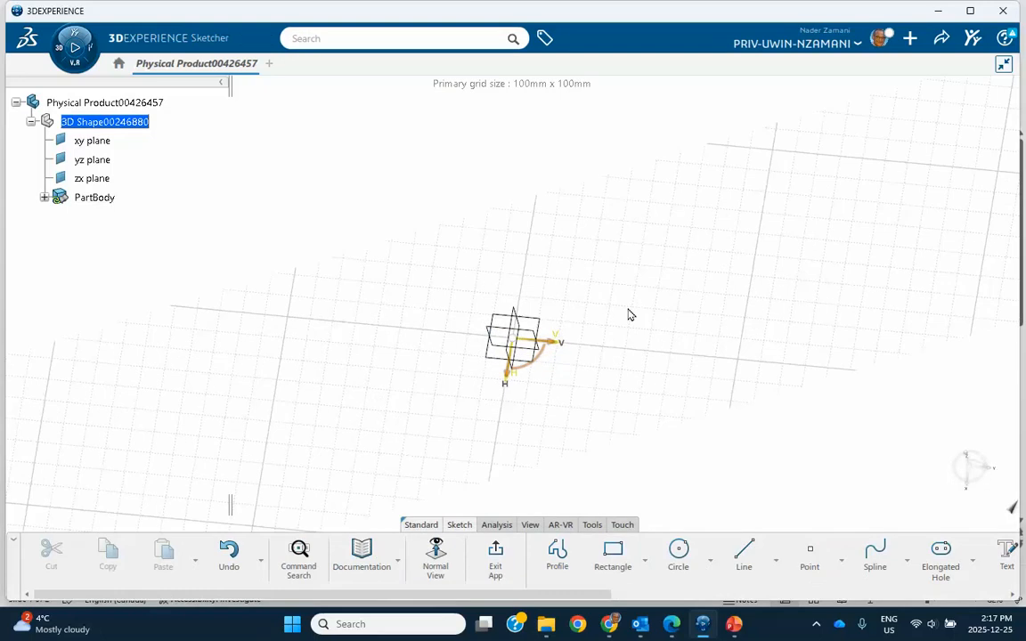
click(873, 560)
click(594, 406)
click(681, 307)
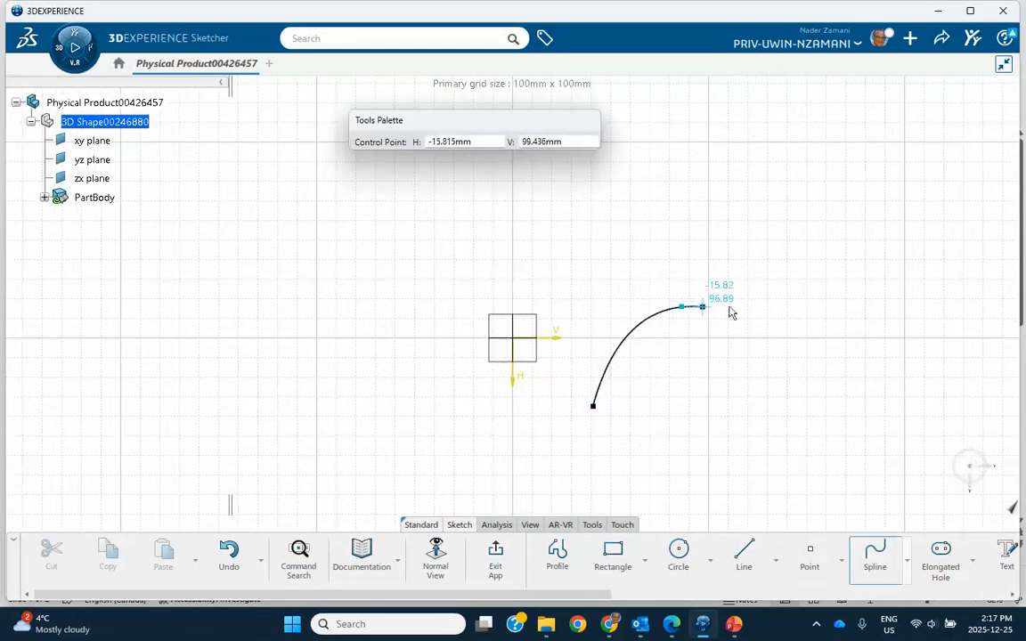
click(846, 306)
double_click(996, 263)
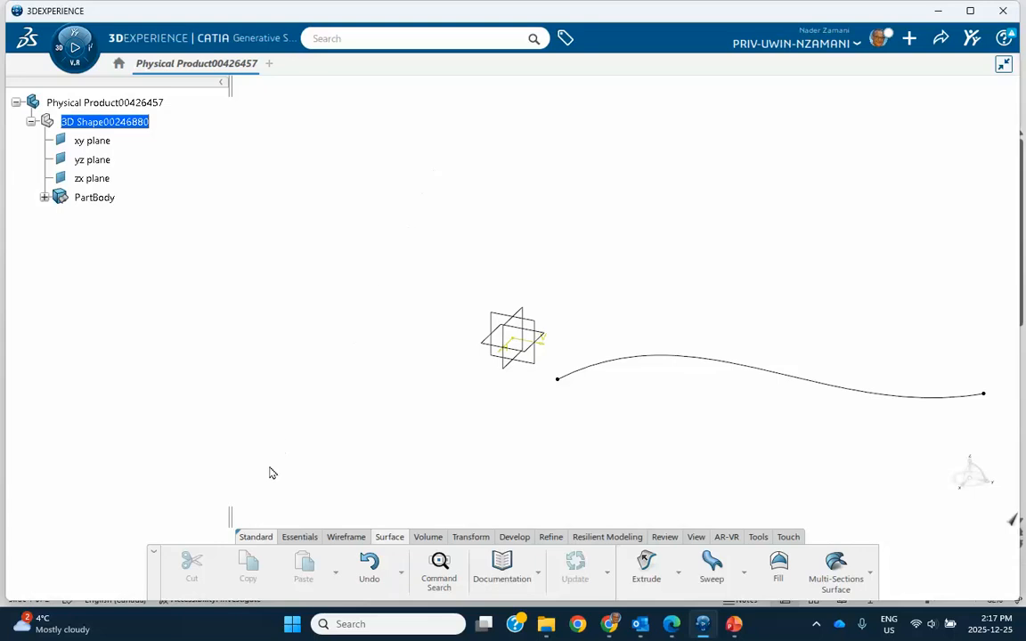
key(ctrl+s)
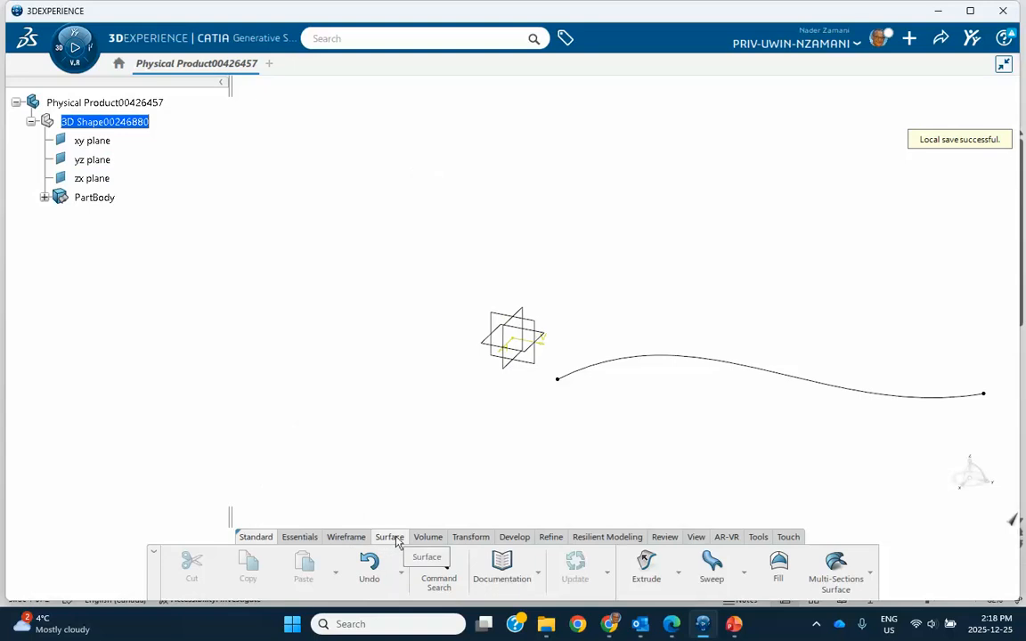
Create an on-plane point on the zx plane at about H 77 mm and V 96 mm.
click(343, 539)
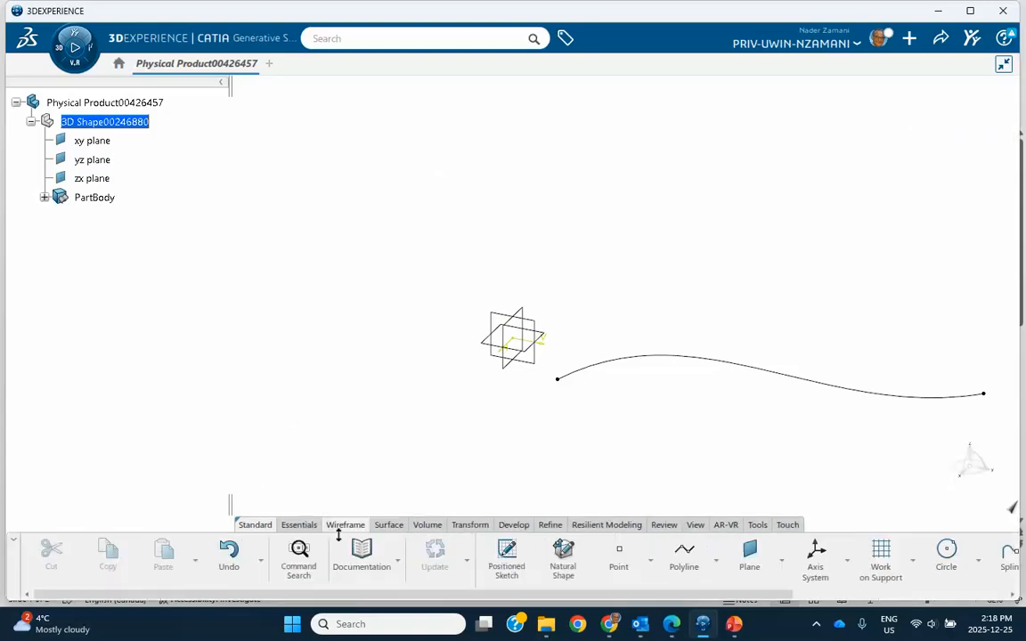
click(618, 560)
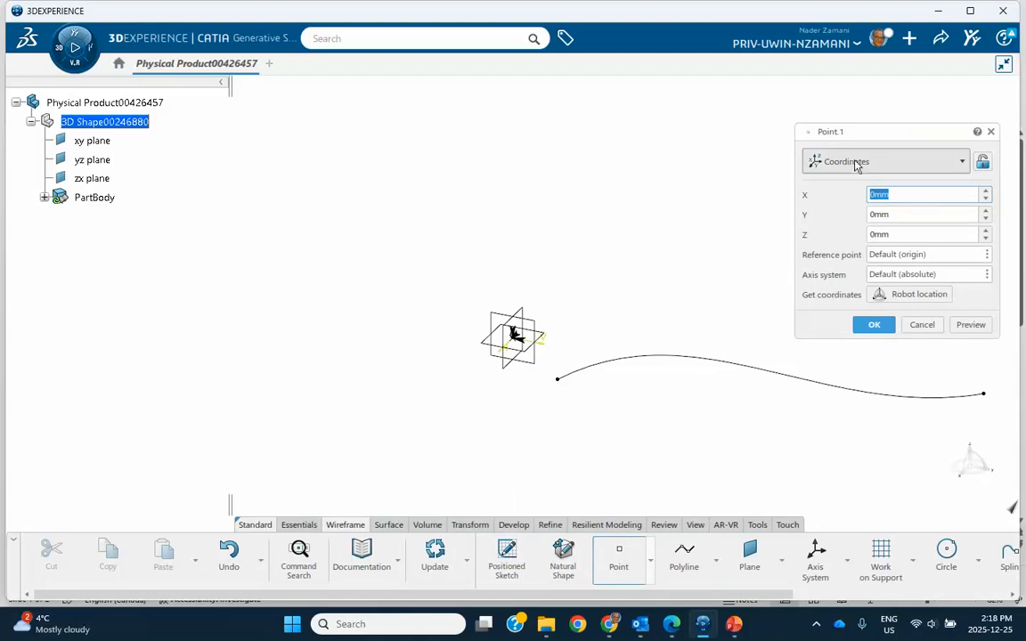
click(891, 165)
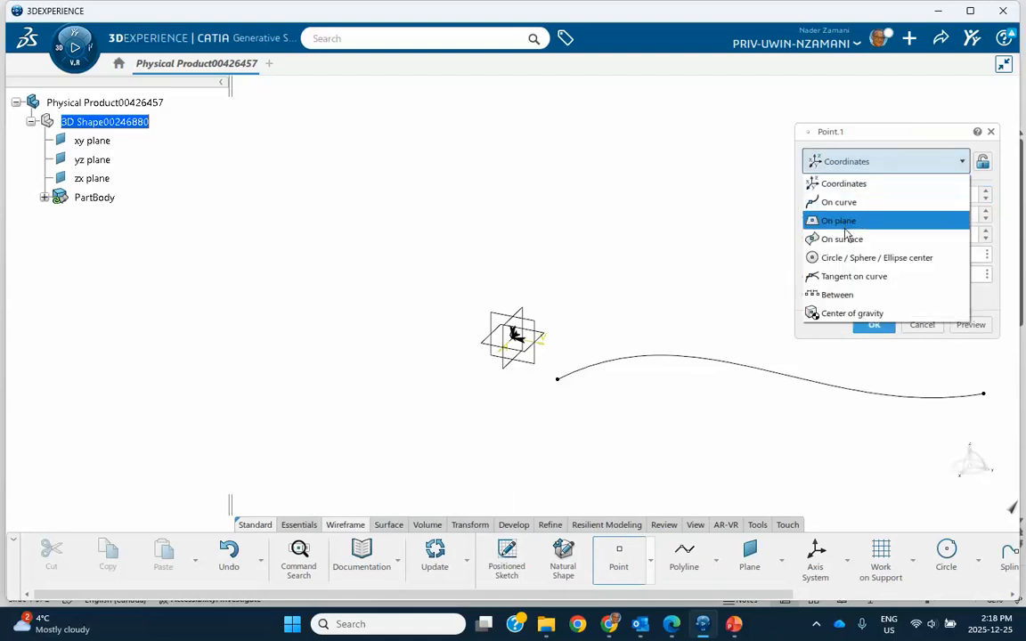
click(847, 223)
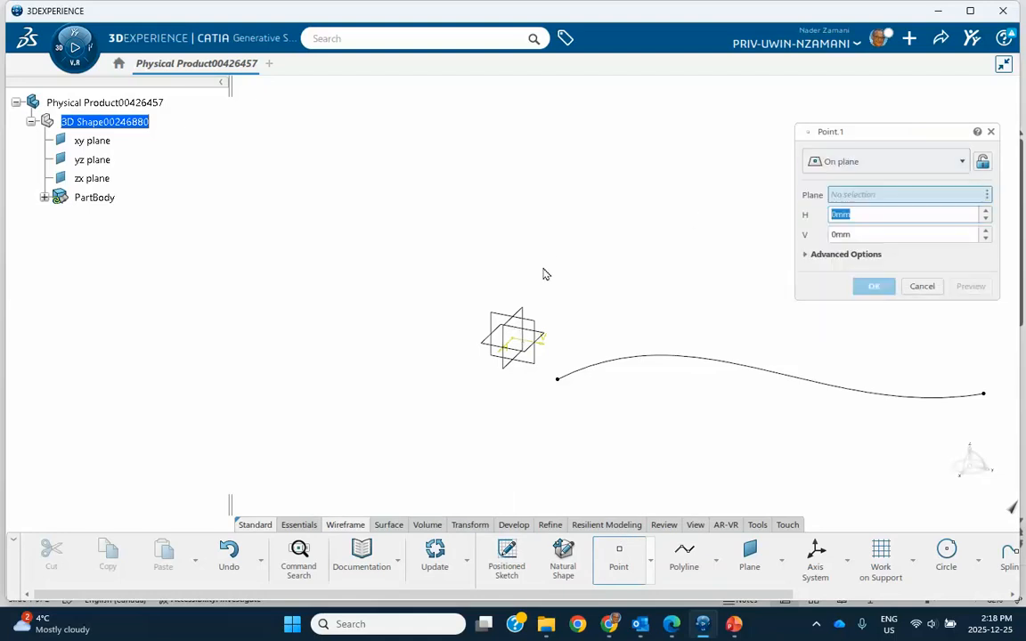
click(522, 323)
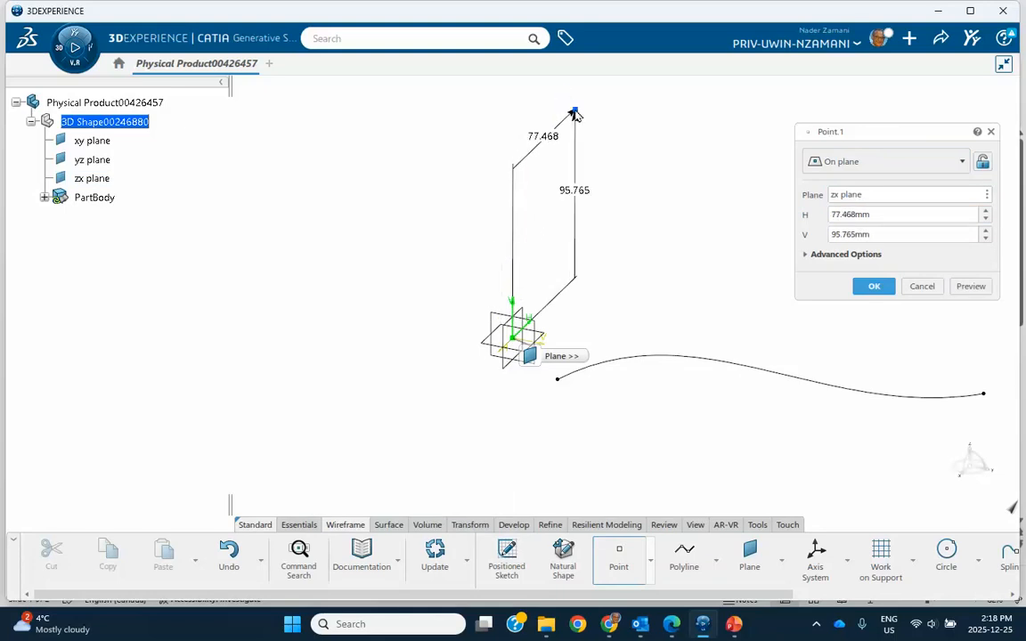
click(575, 112)
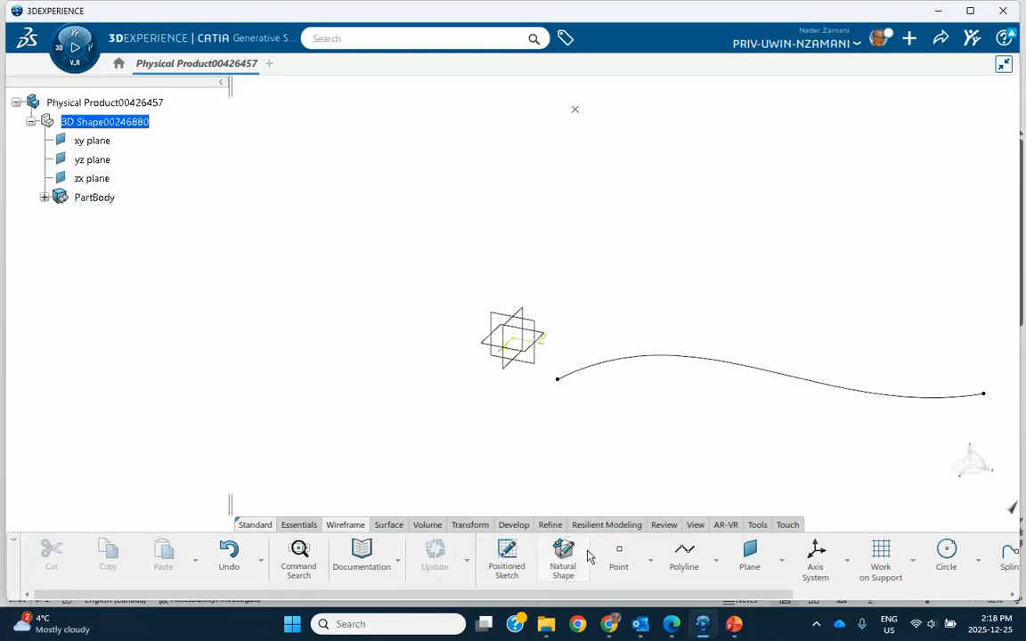
Place a second on-plane point freely on the xy plane, across the origin from the spline.
click(617, 556)
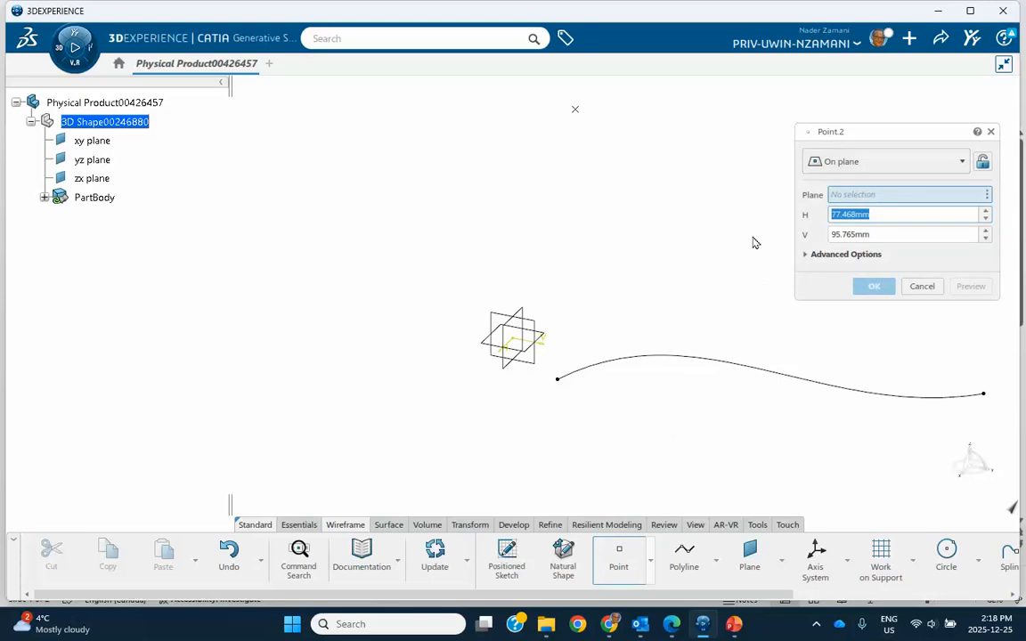
click(514, 350)
click(328, 398)
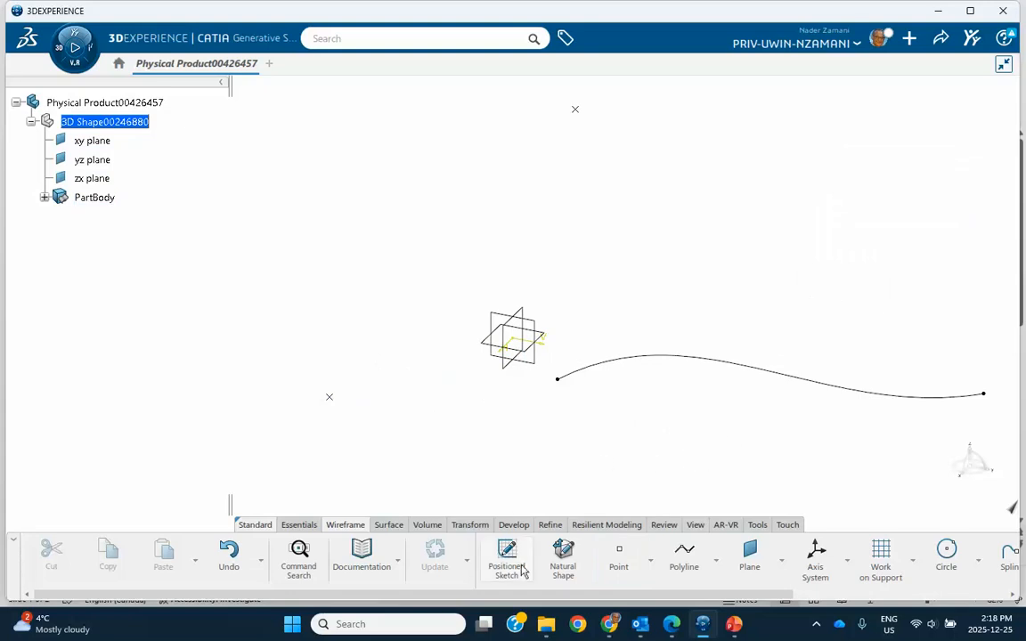
Create a point-point line from the zx-plane point to the xy-plane point.
click(717, 561)
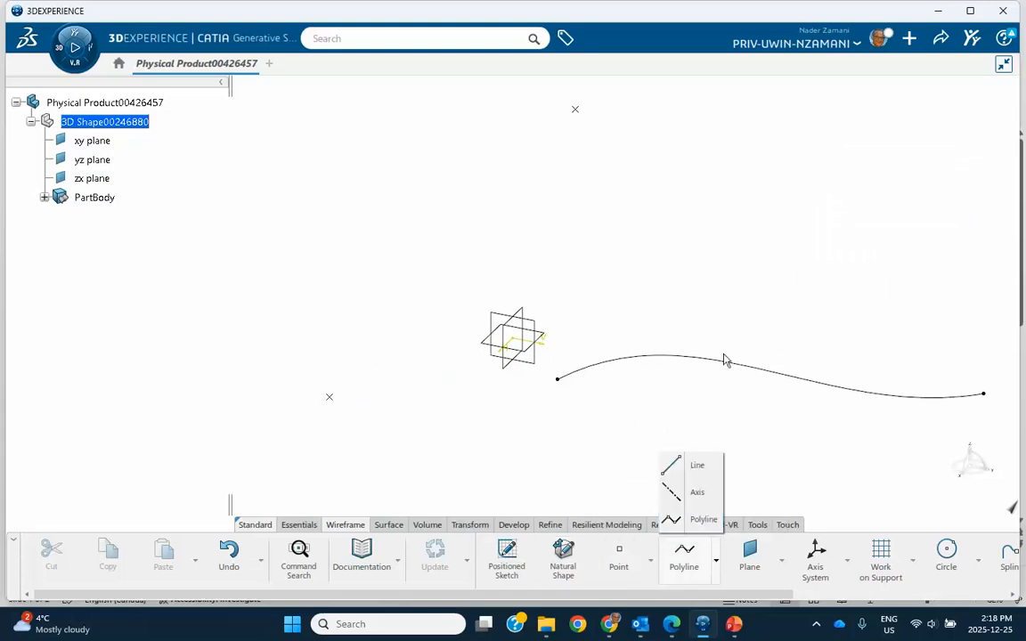
click(681, 470)
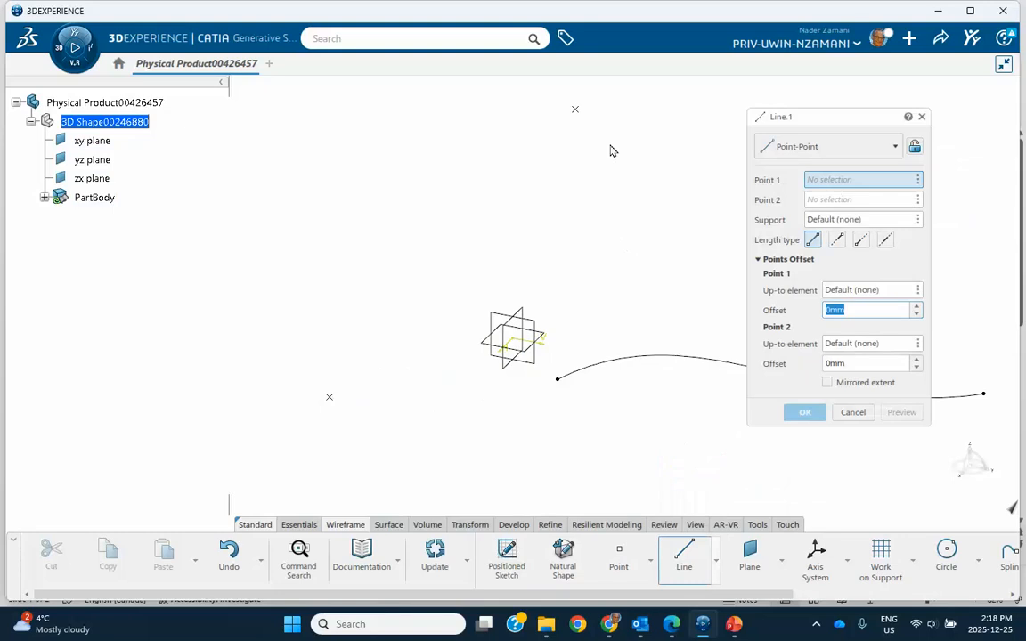
click(577, 113)
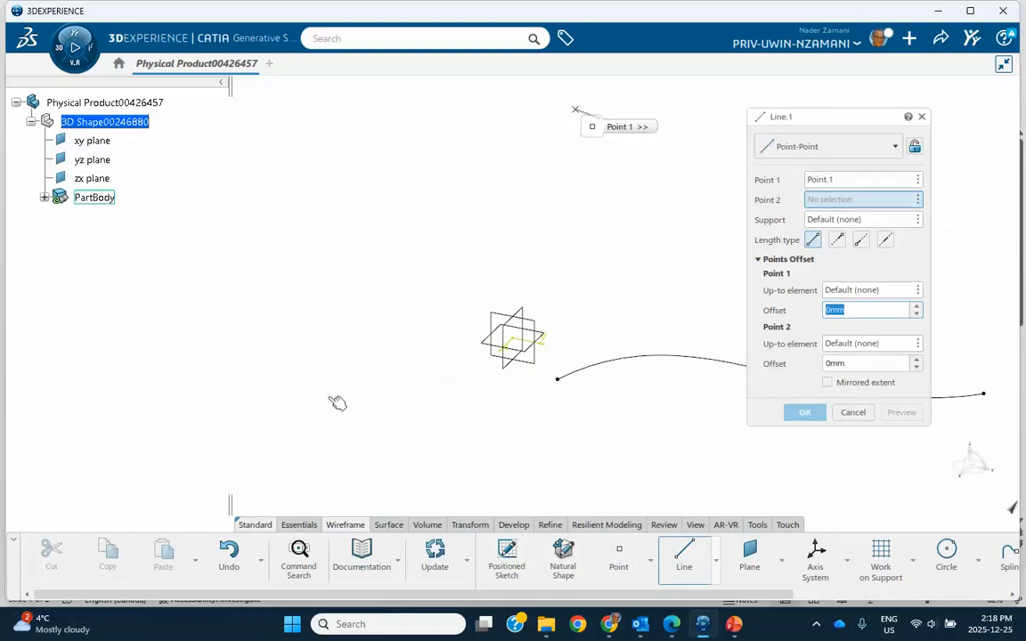
click(330, 397)
click(804, 412)
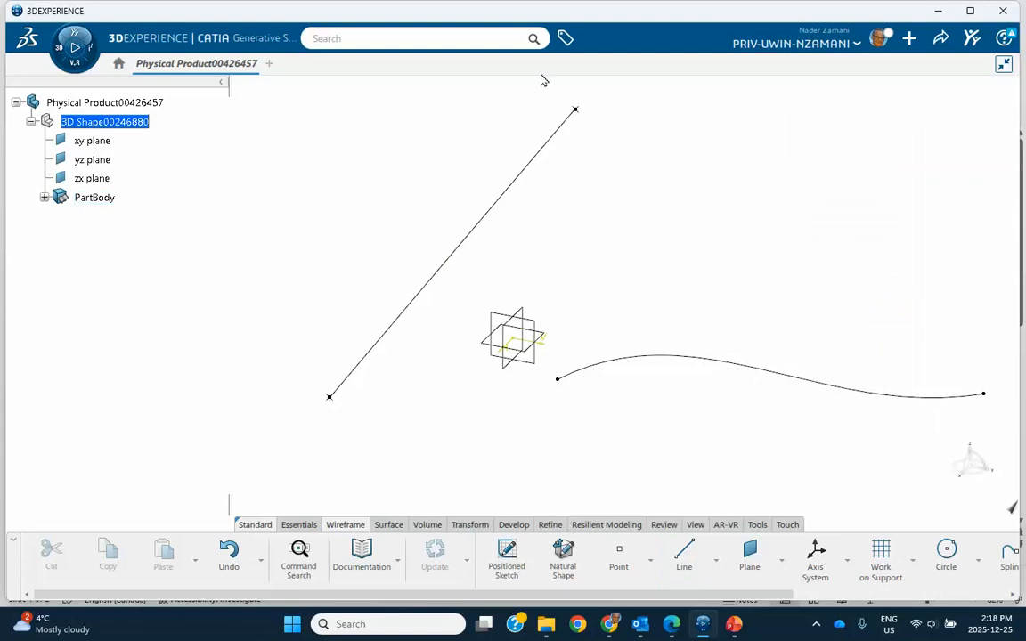
Create a plane normal to the line, passing through its upper endpoint, Point.1.
click(750, 557)
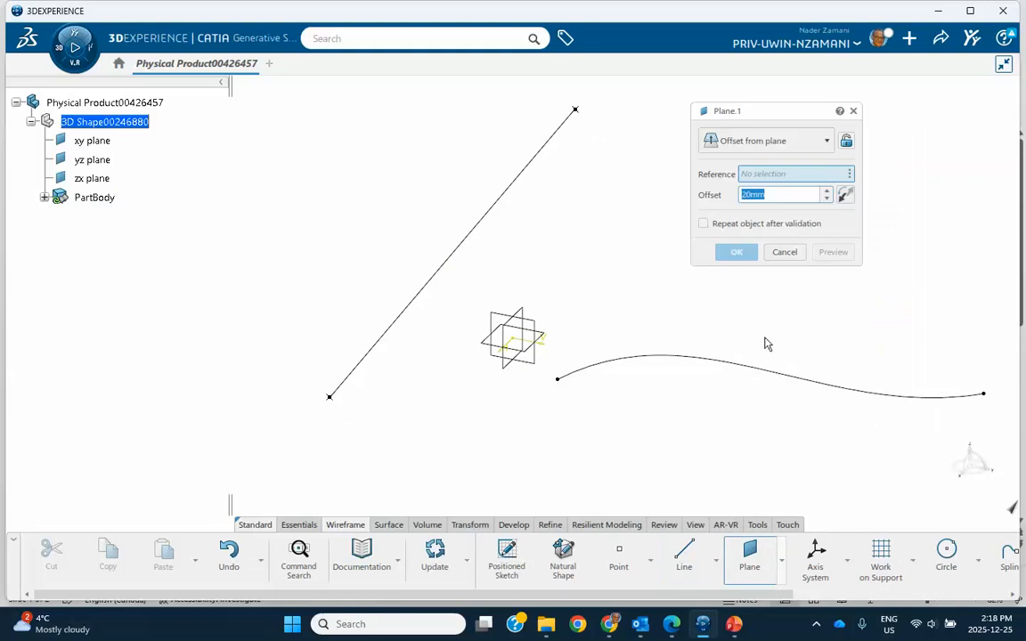
click(768, 141)
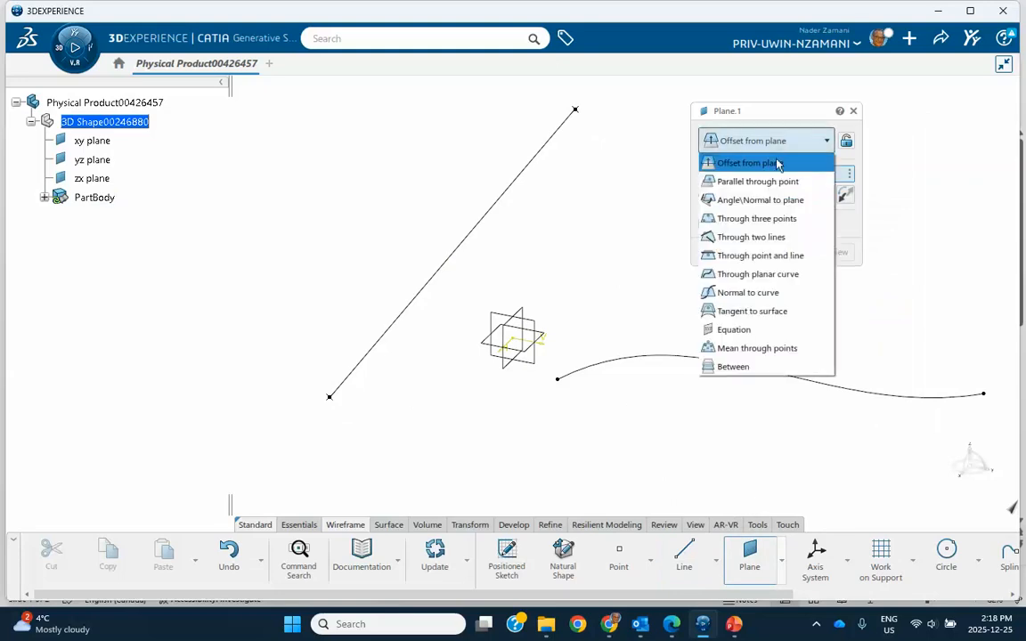
click(764, 293)
click(522, 190)
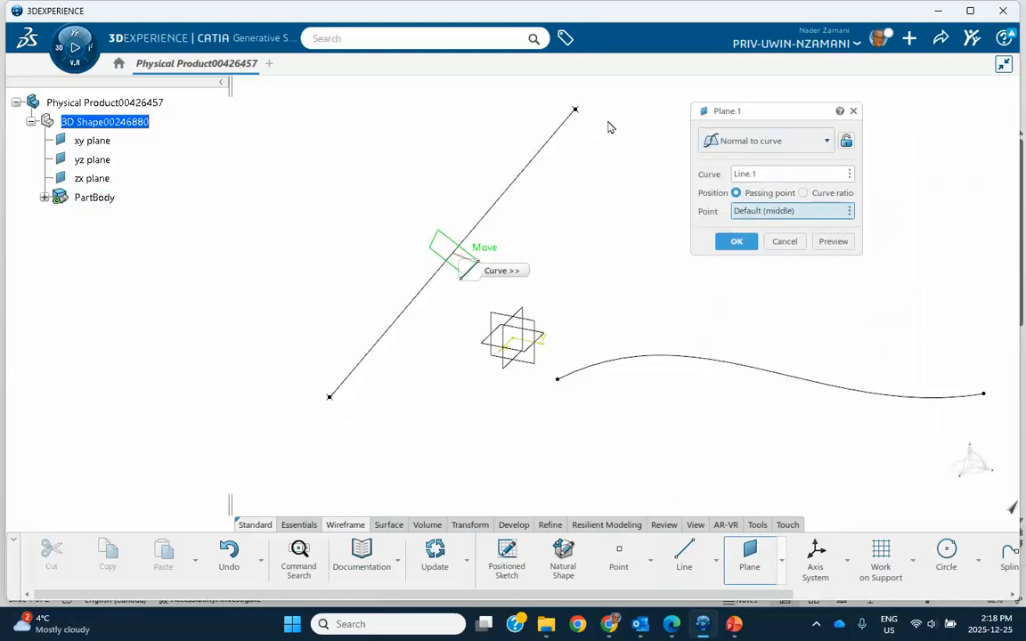
click(577, 112)
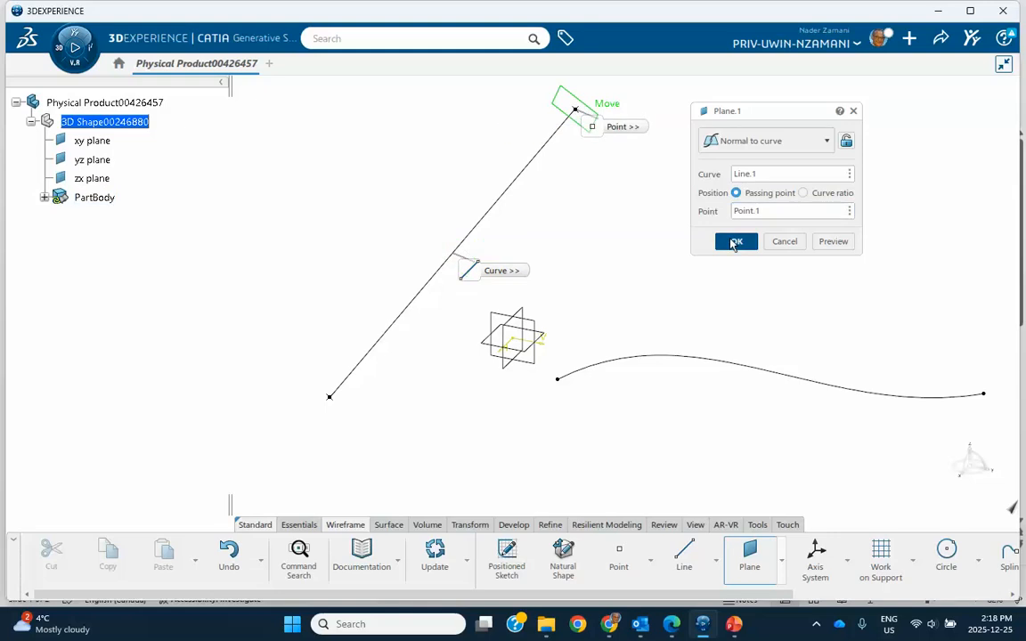
click(737, 241)
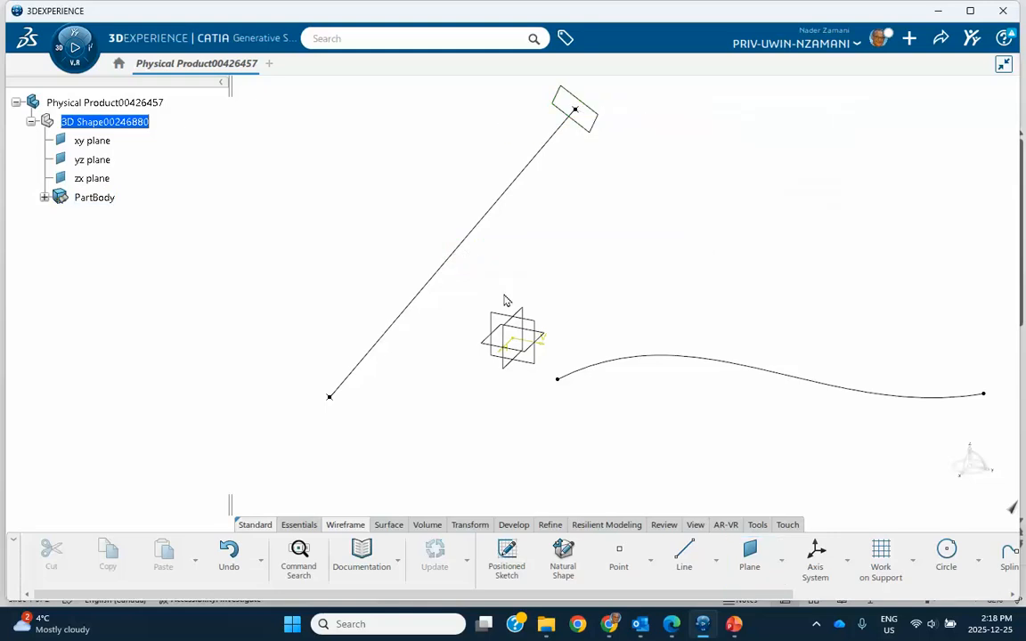
Create a second plane normal to the line, passing through its lower endpoint, Point.2.
click(749, 562)
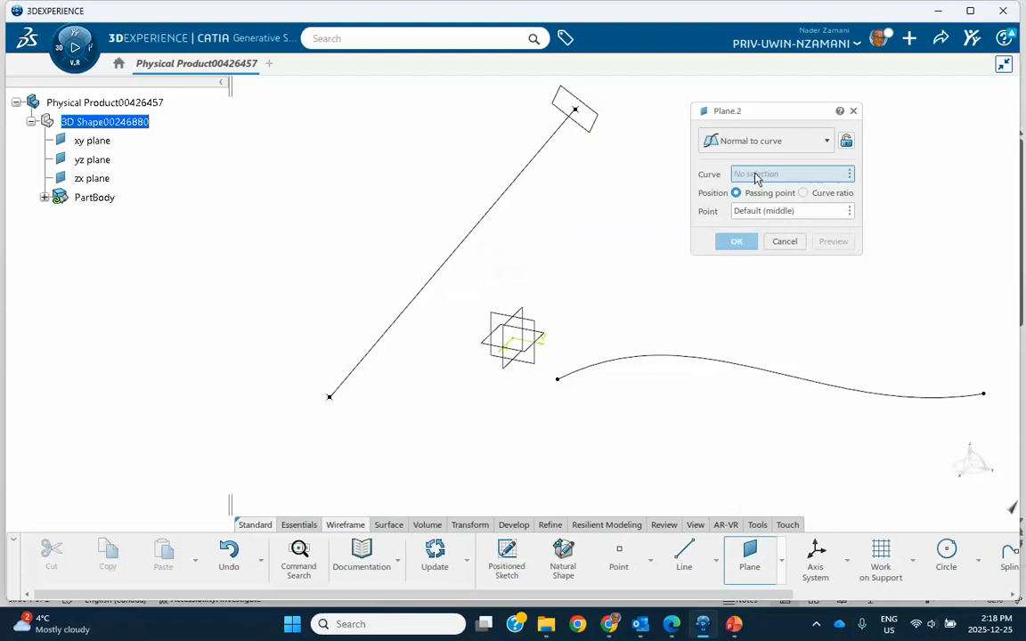
click(457, 250)
click(331, 399)
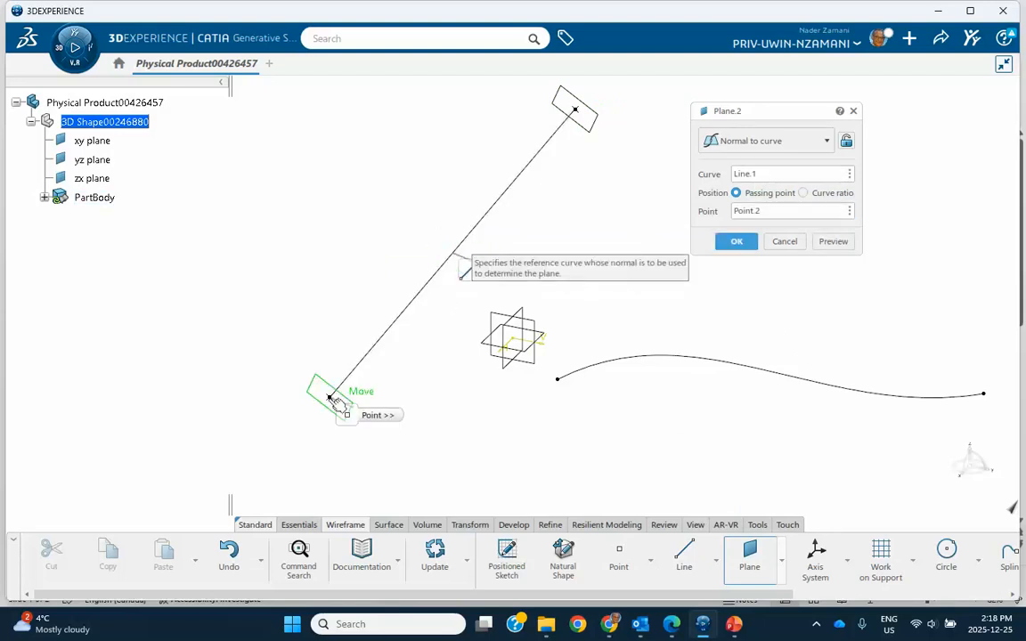
click(734, 243)
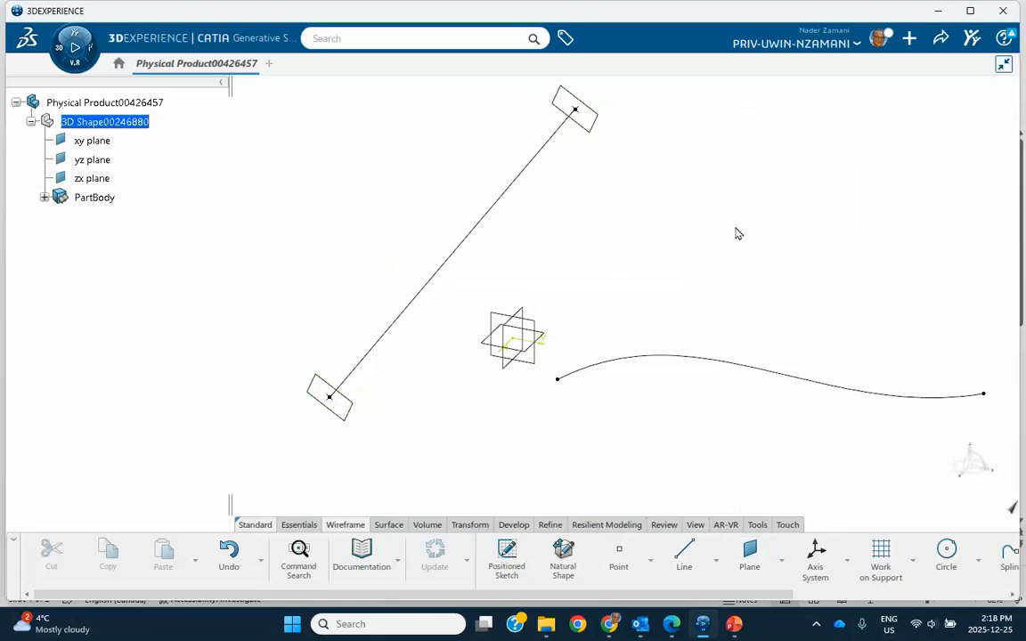
Start a surface Extrude of the spline sketch in its default direction with a first limit length of 49 mm.
middle_drag(738, 233, 669, 236)
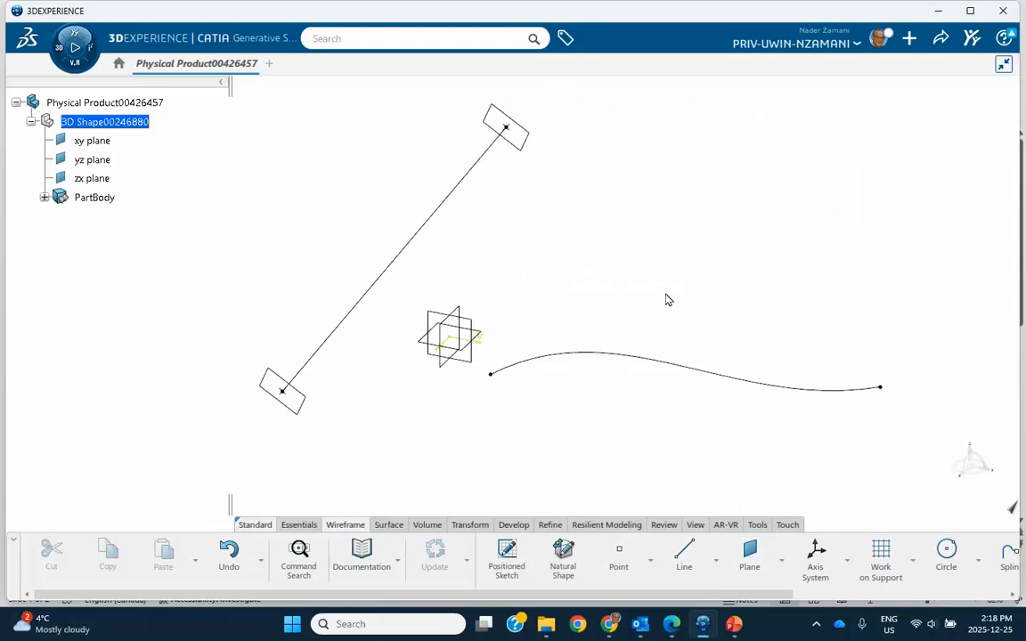
middle_drag(667, 298, 652, 302)
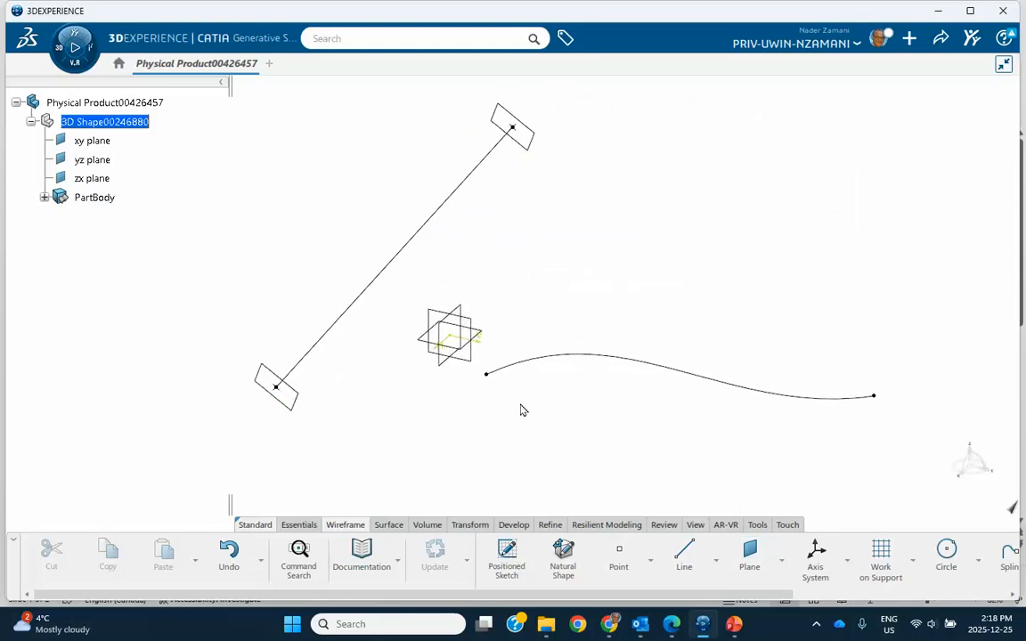
click(389, 526)
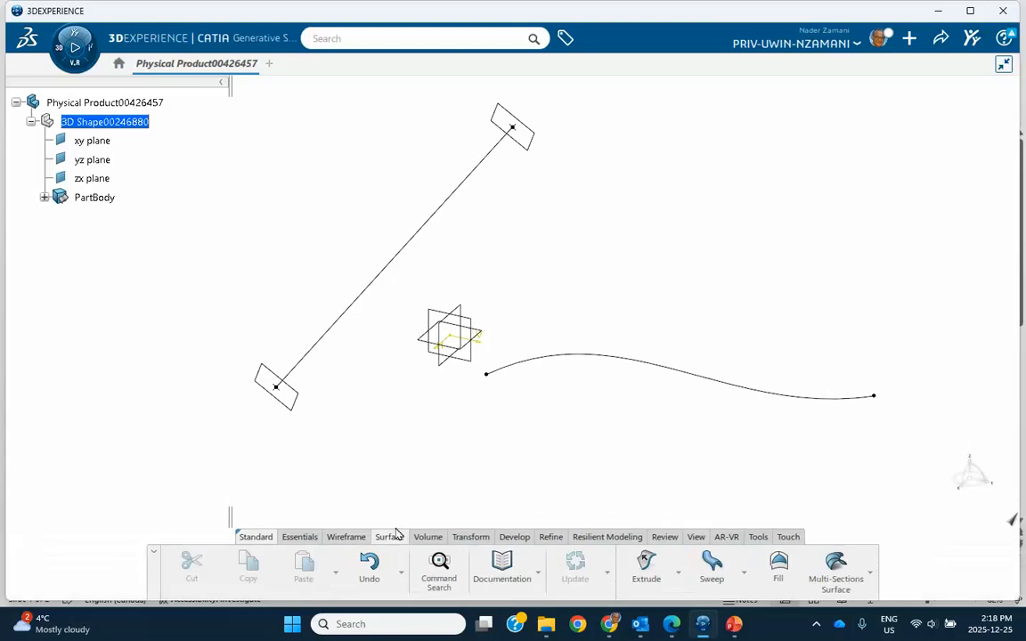
click(647, 566)
middle_drag(689, 222, 544, 217)
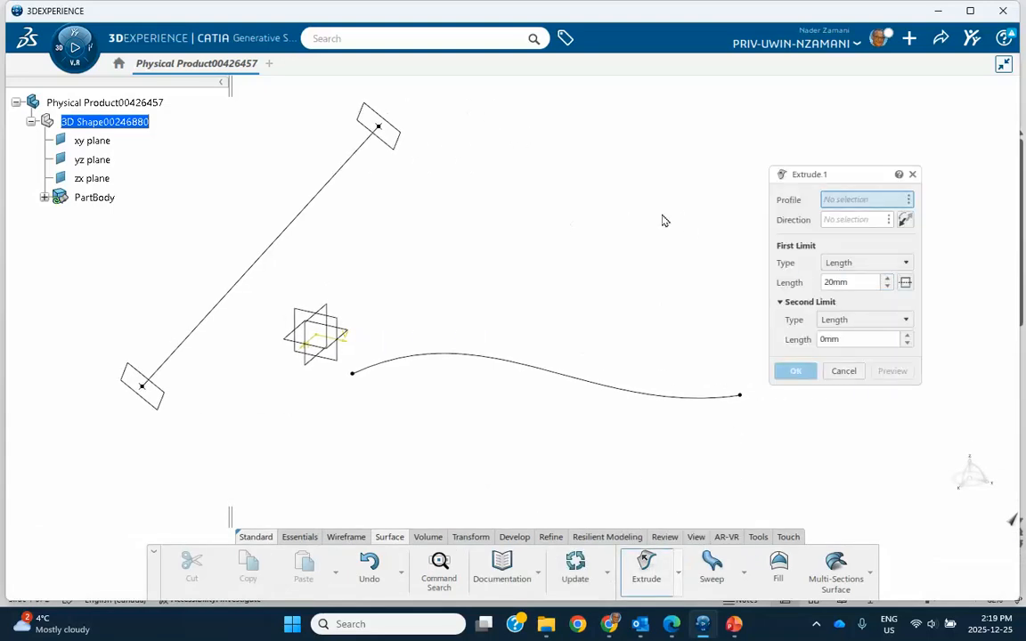
click(590, 383)
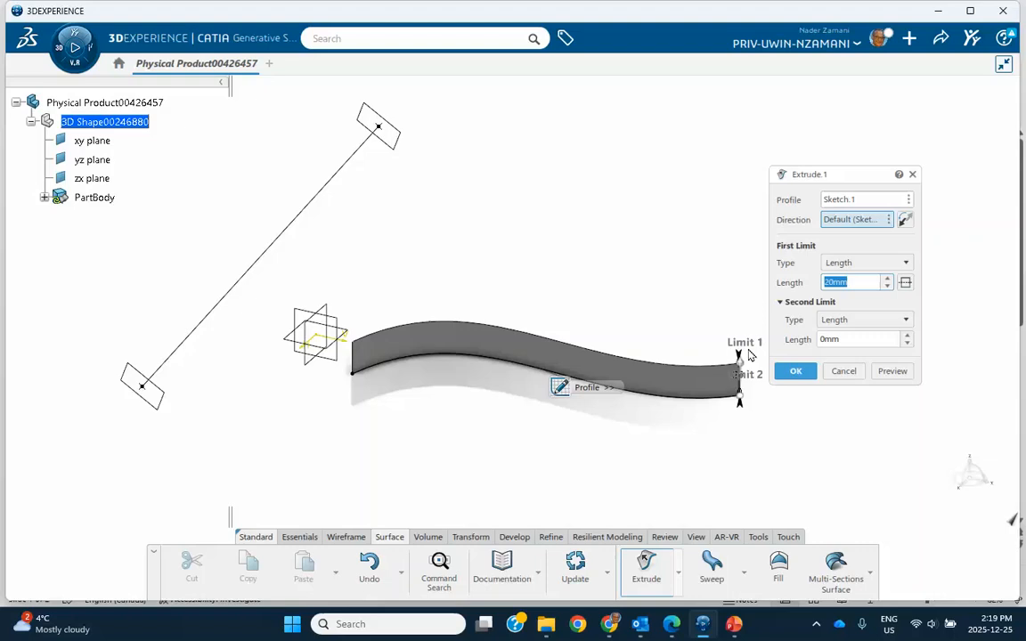
click(887, 279)
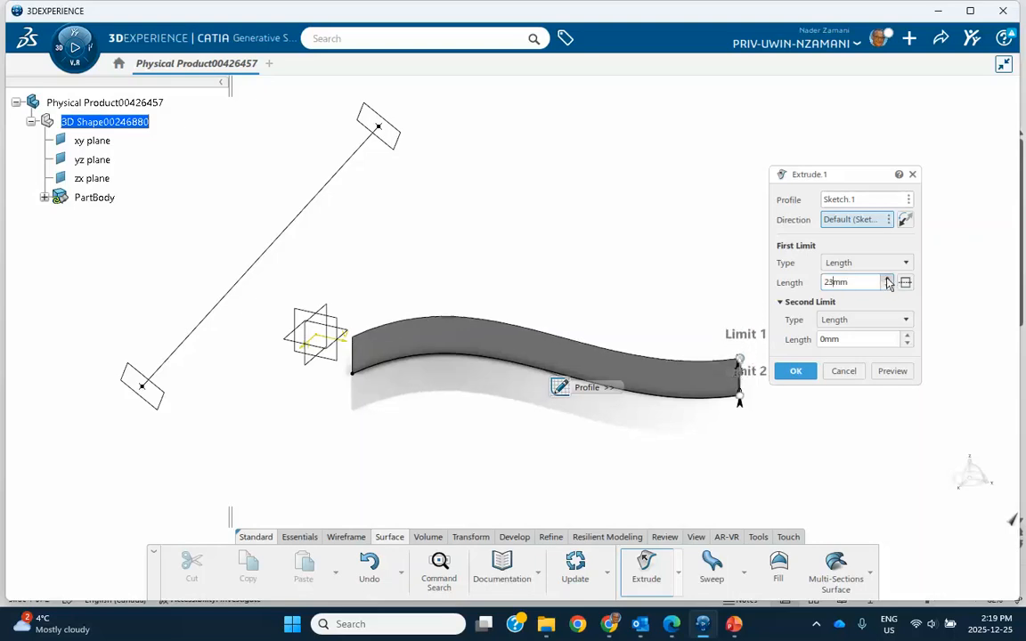
drag(888, 283, 886, 288)
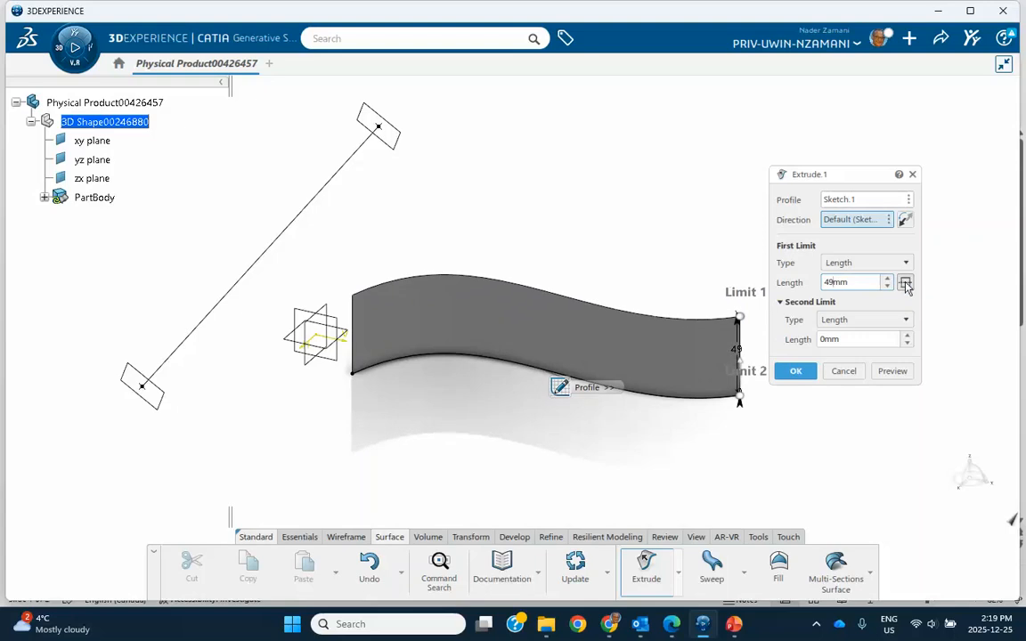
Try the mirrored extent on the extrusion, turn it off, and set the second limit's length to 17 mm.
click(906, 284)
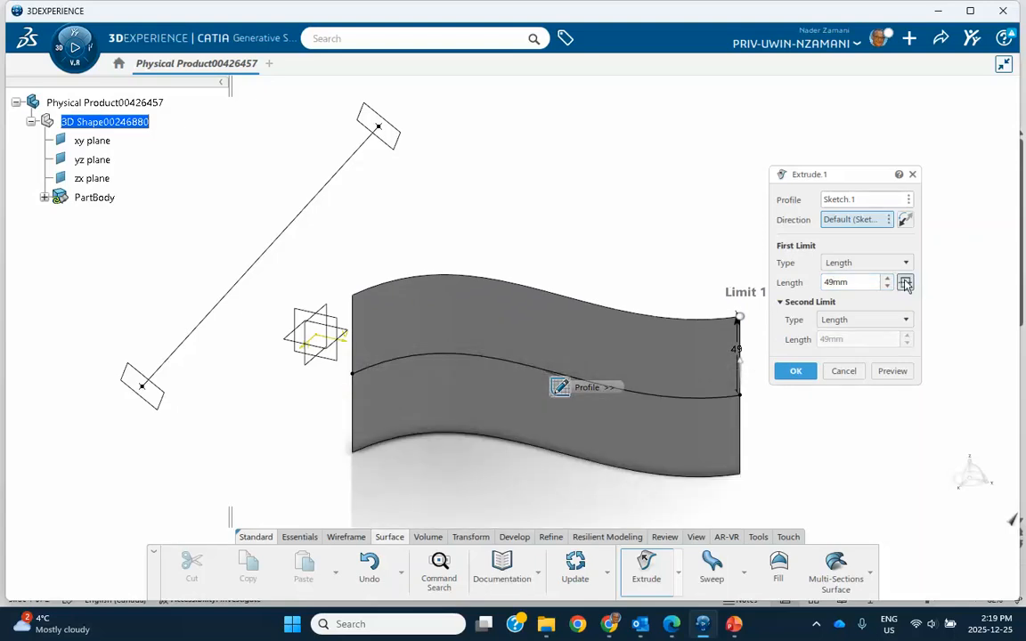
click(906, 283)
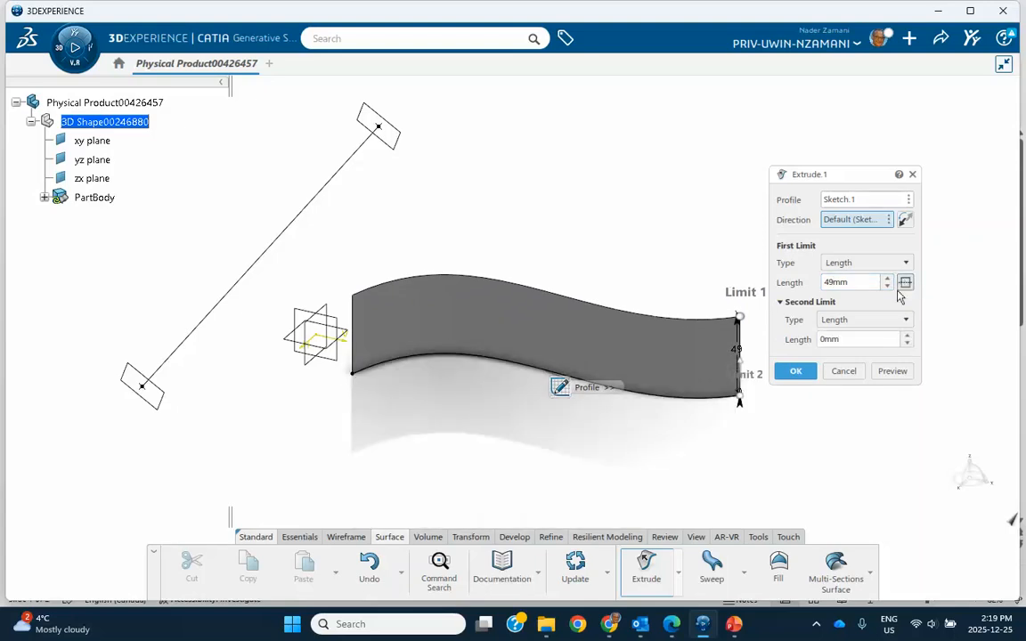
click(906, 336)
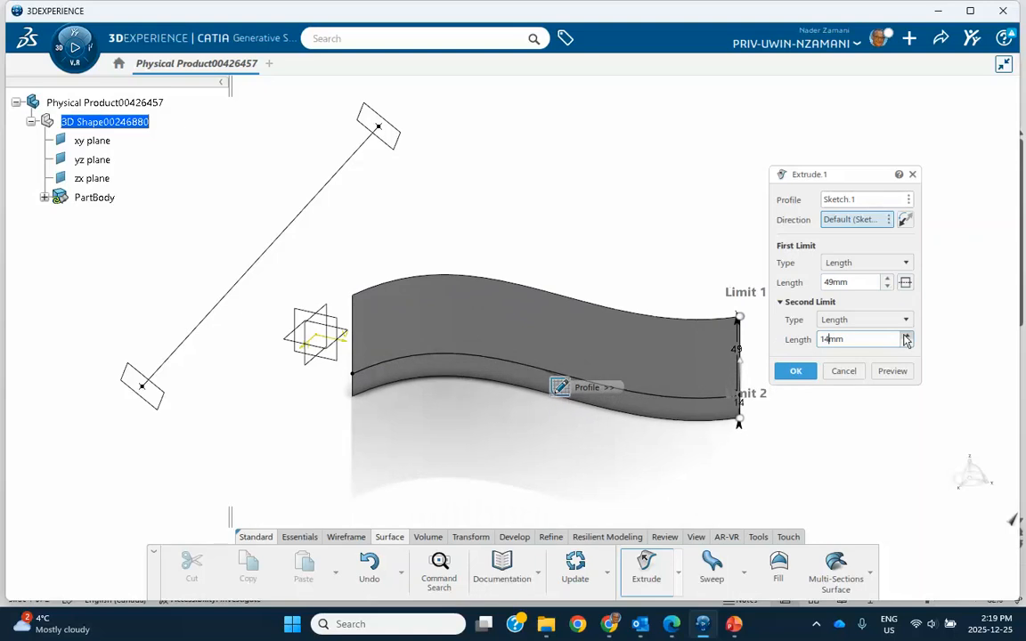
click(907, 337)
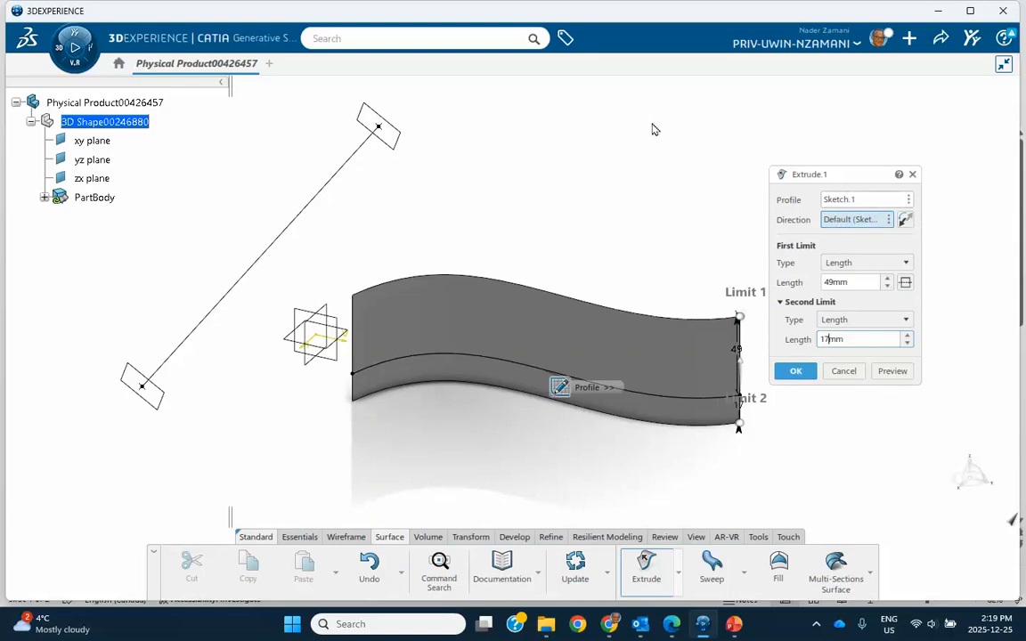
Try reversing the extrusion and restore it, then use the point-point line, Line.1, as the extrusion direction.
click(904, 221)
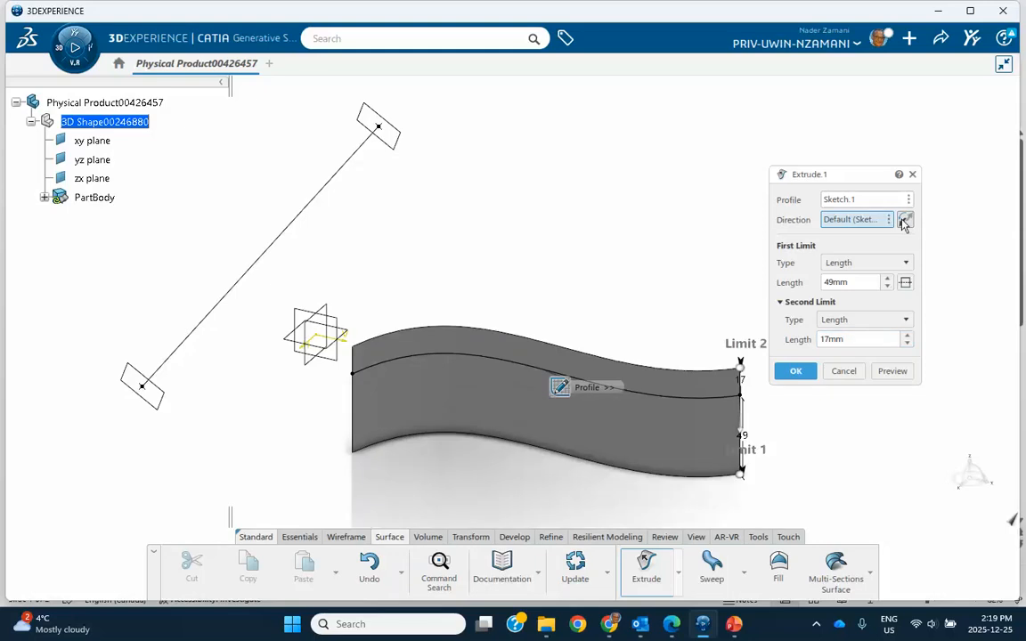
click(905, 221)
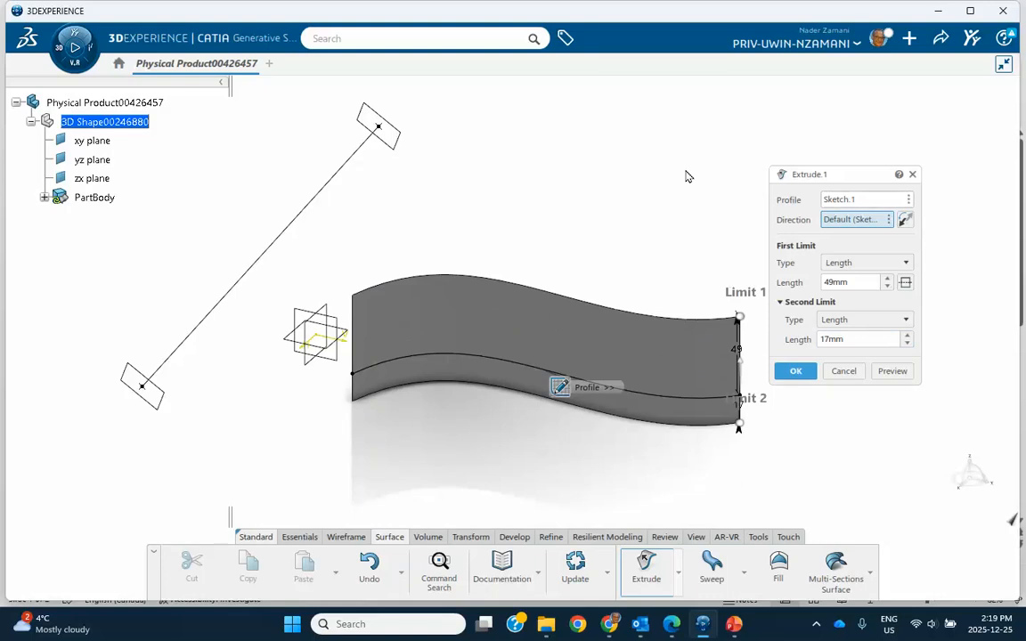
click(889, 220)
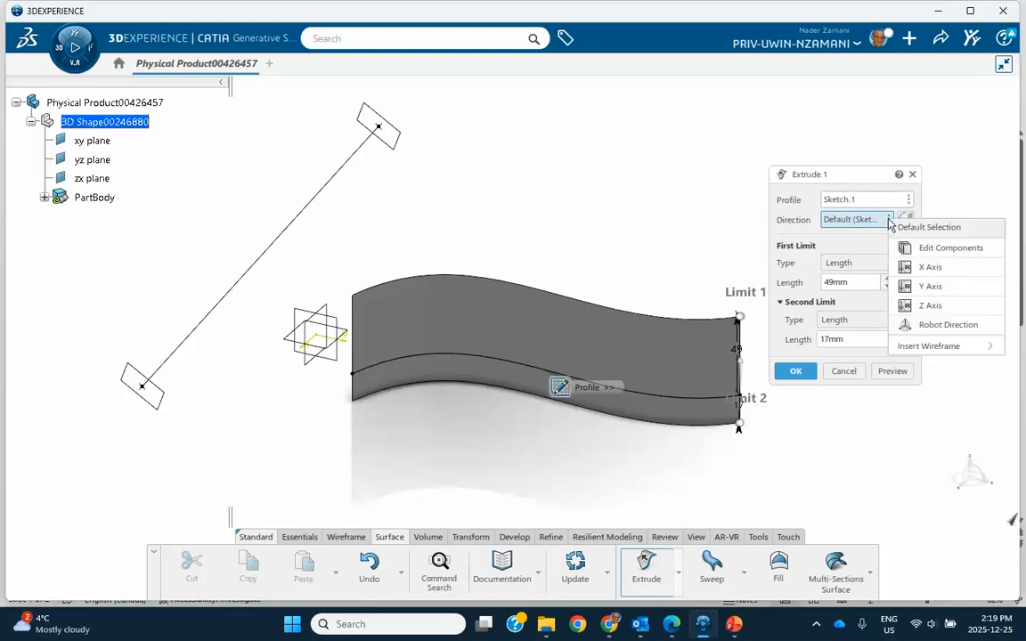
click(872, 225)
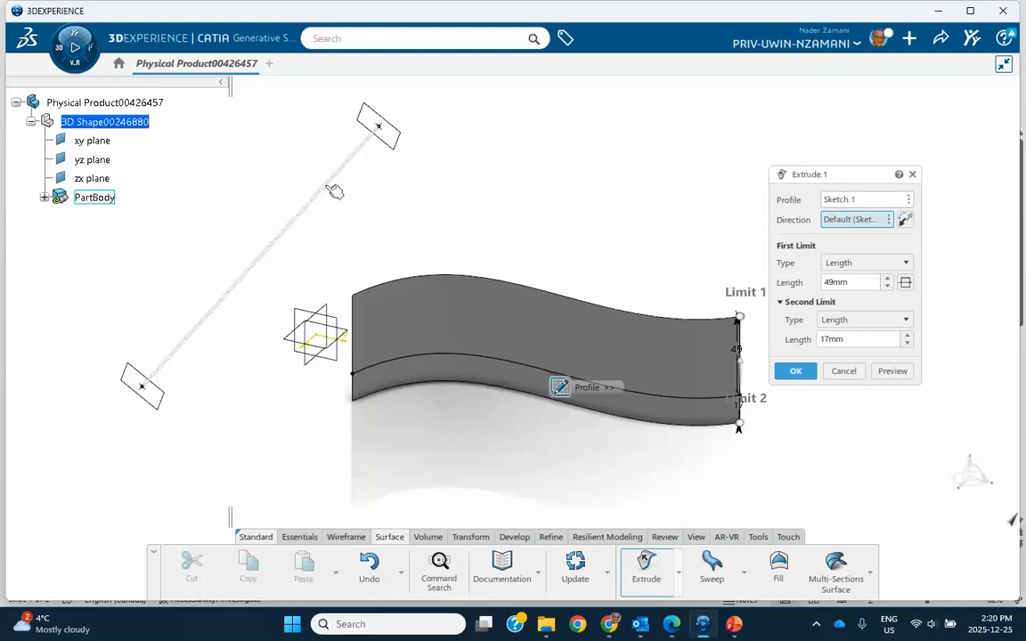
click(331, 195)
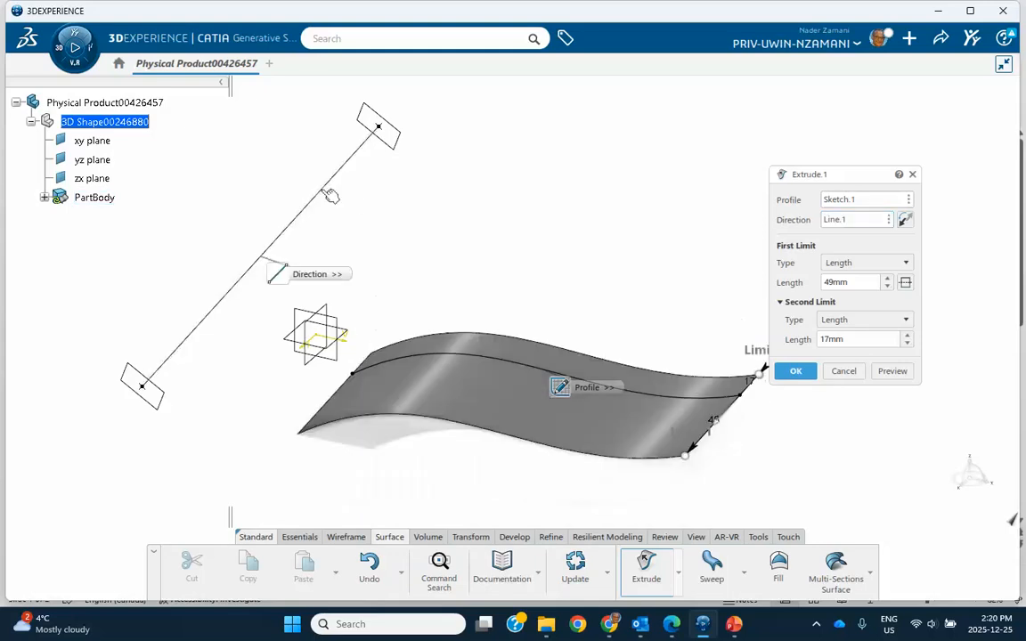
middle_drag(449, 207, 455, 292)
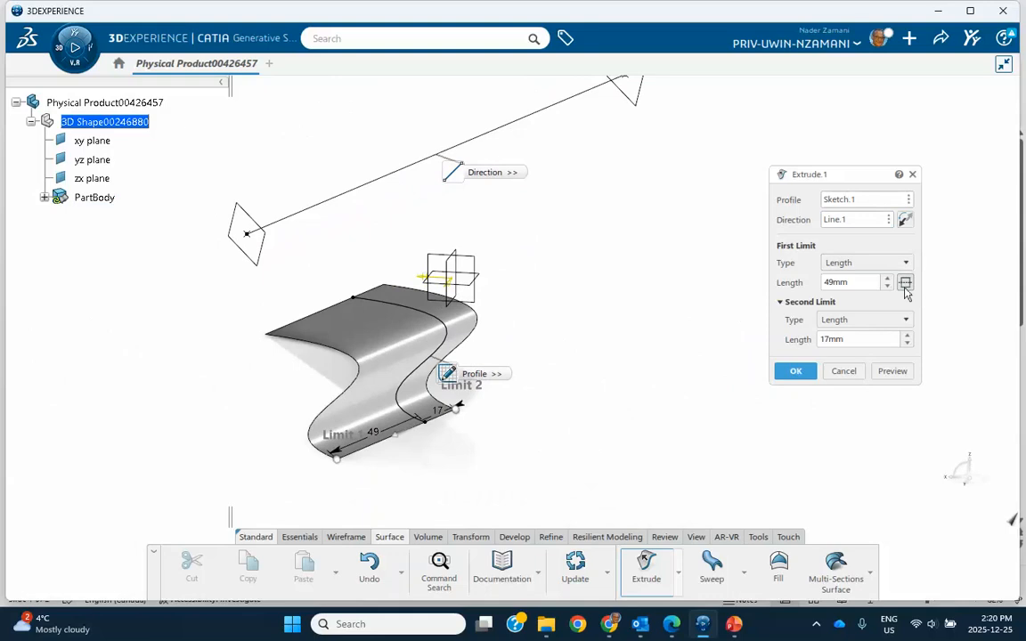
Set the second limit's length of the extrusion to 43 mm.
click(907, 336)
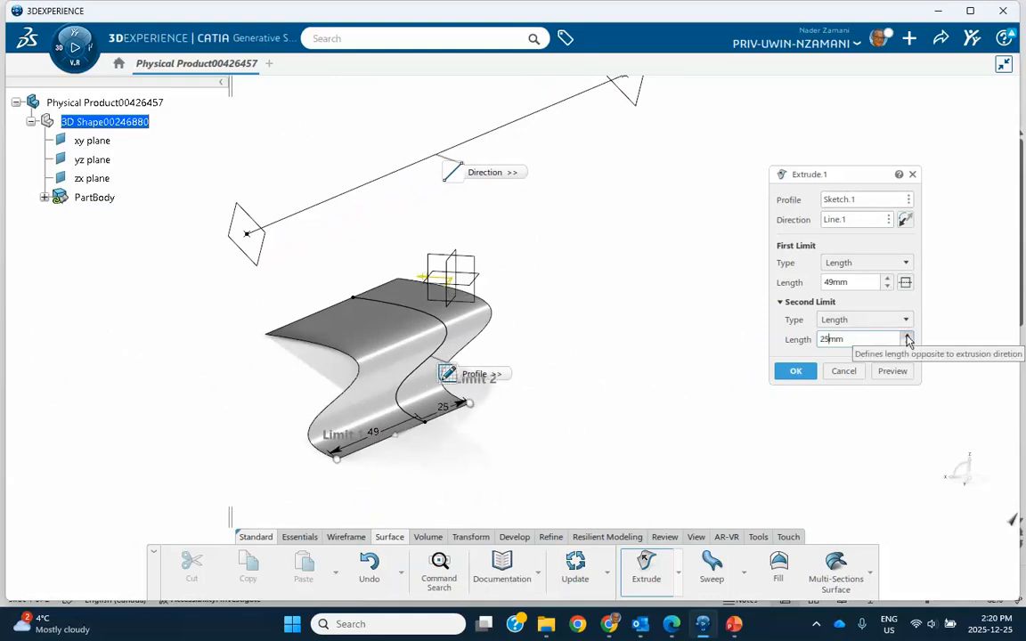
drag(907, 338, 907, 339)
click(816, 624)
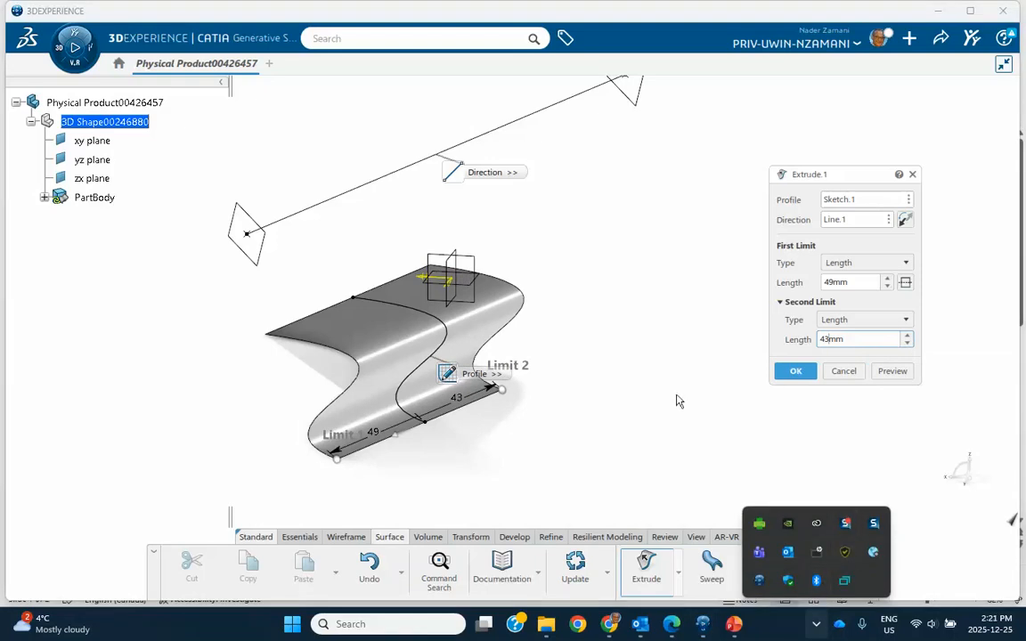
middle_drag(660, 211, 612, 169)
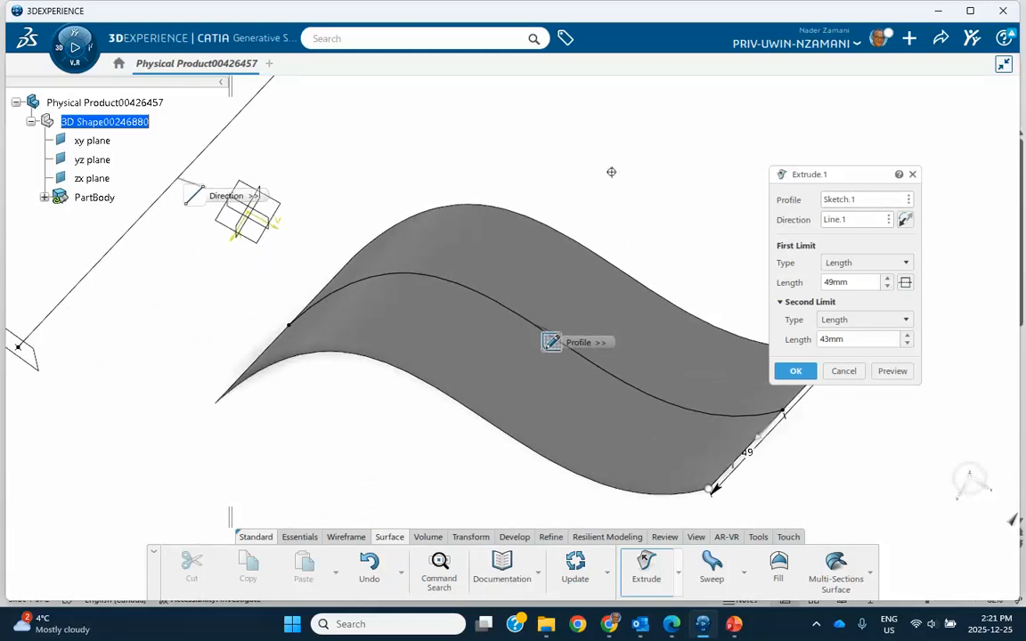
Try the Z axis as the extrusion direction, inspect the surface preview, and cancel the extrusion.
right_click(883, 227)
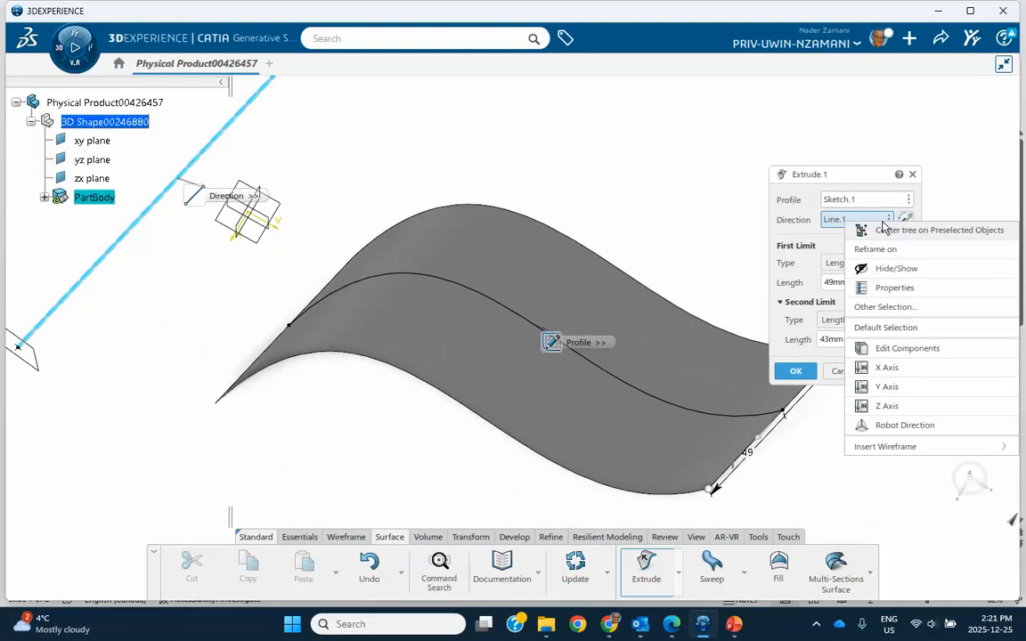
click(884, 406)
middle_drag(570, 191, 585, 140)
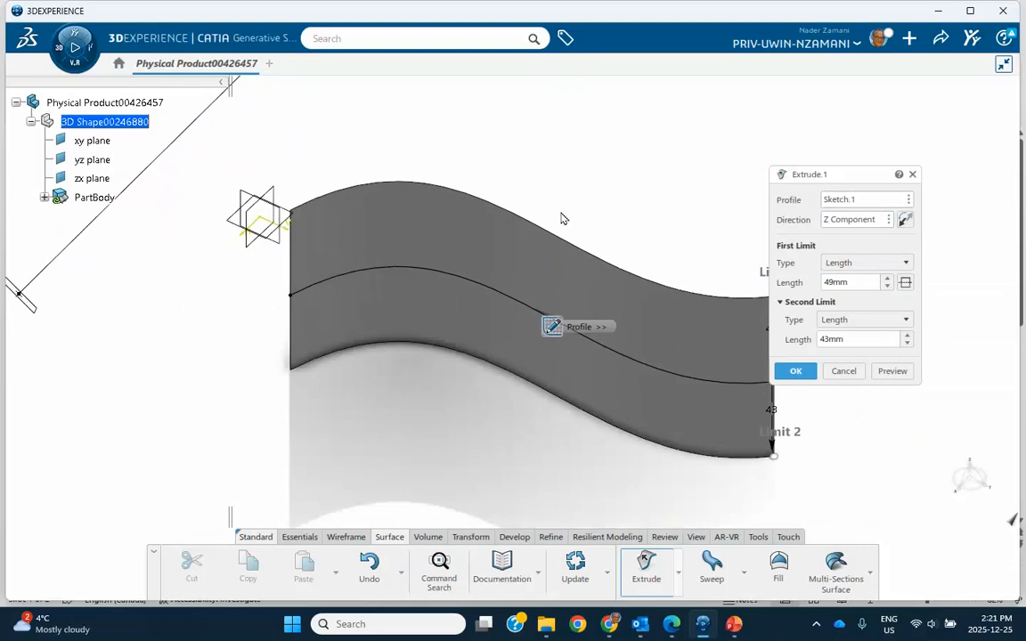
mouse_move(561, 218)
middle_down()
mouse_move(531, 96)
mouse_move(403, 234)
middle_up()
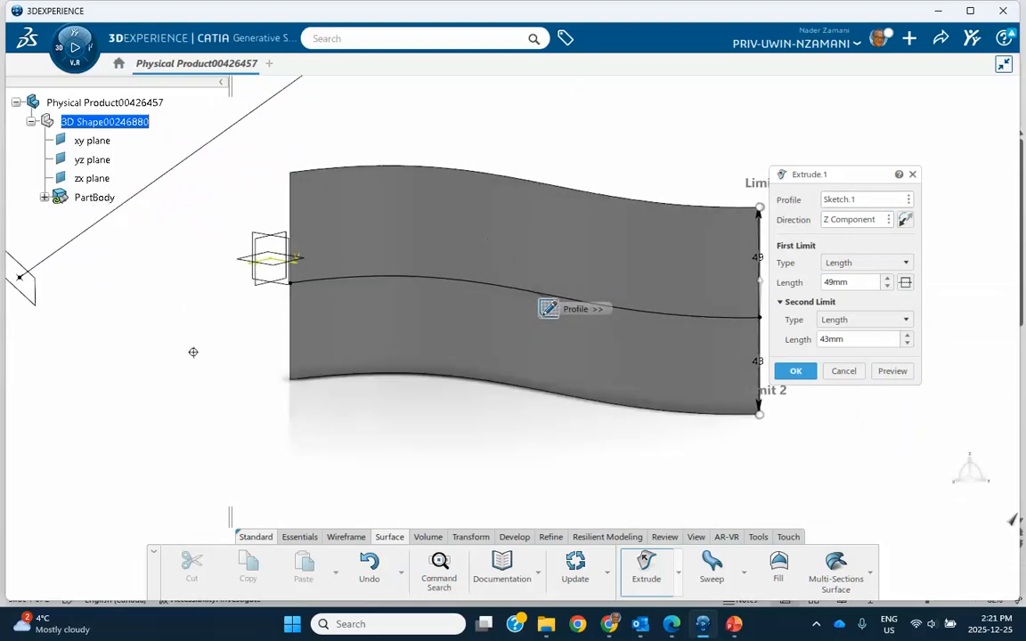
mouse_move(193, 351)
middle_down()
mouse_move(201, 385)
mouse_move(406, 438)
mouse_move(481, 390)
mouse_move(486, 412)
mouse_move(621, 321)
middle_up()
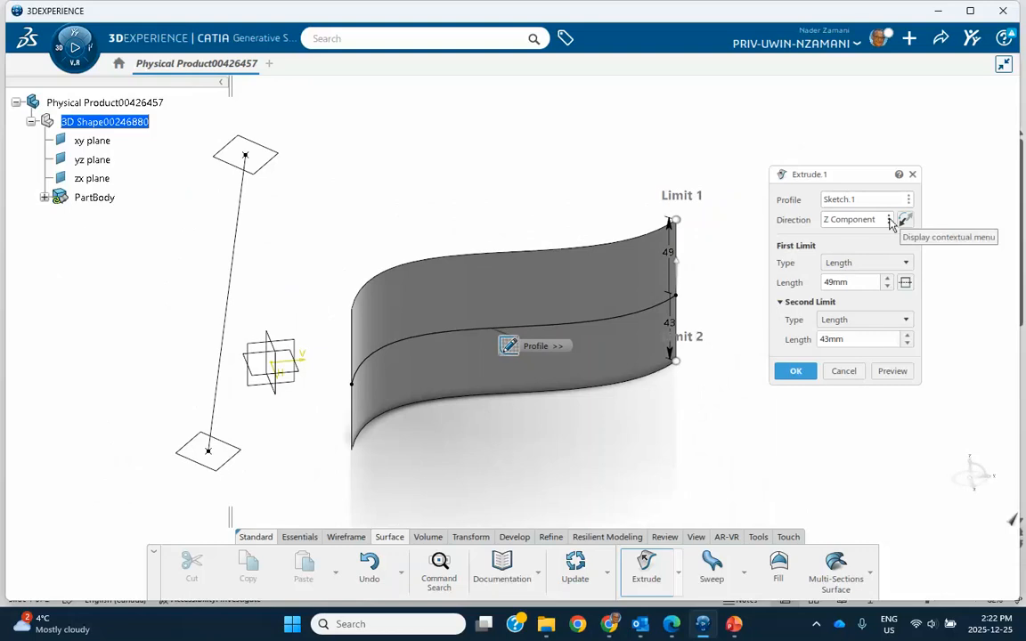
click(842, 372)
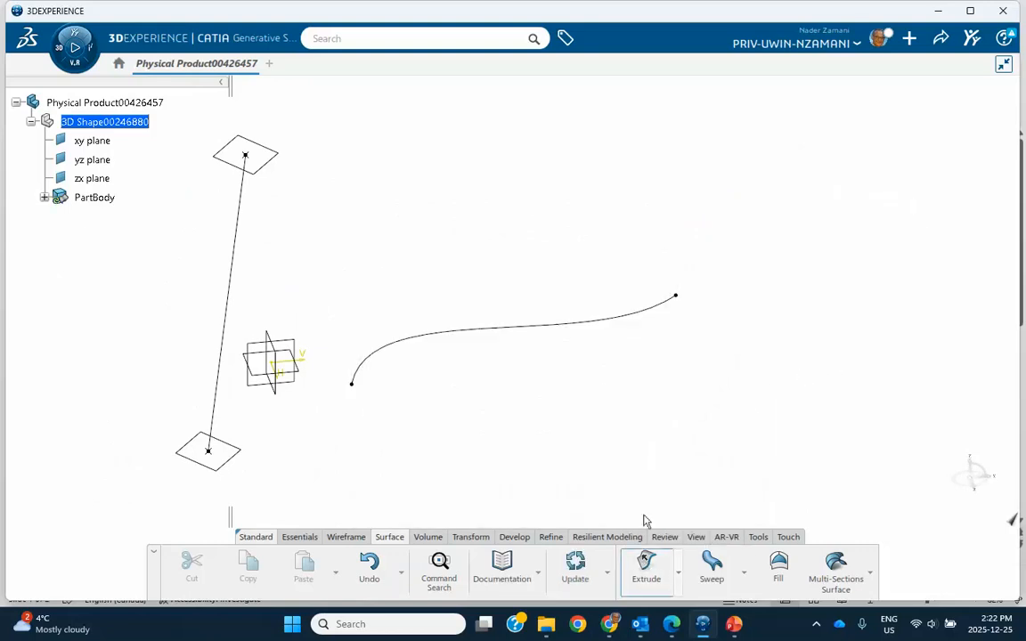
Extrude the spline sketch as a surface in its default direction, with a first limit of about 47 mm.
click(646, 565)
click(586, 327)
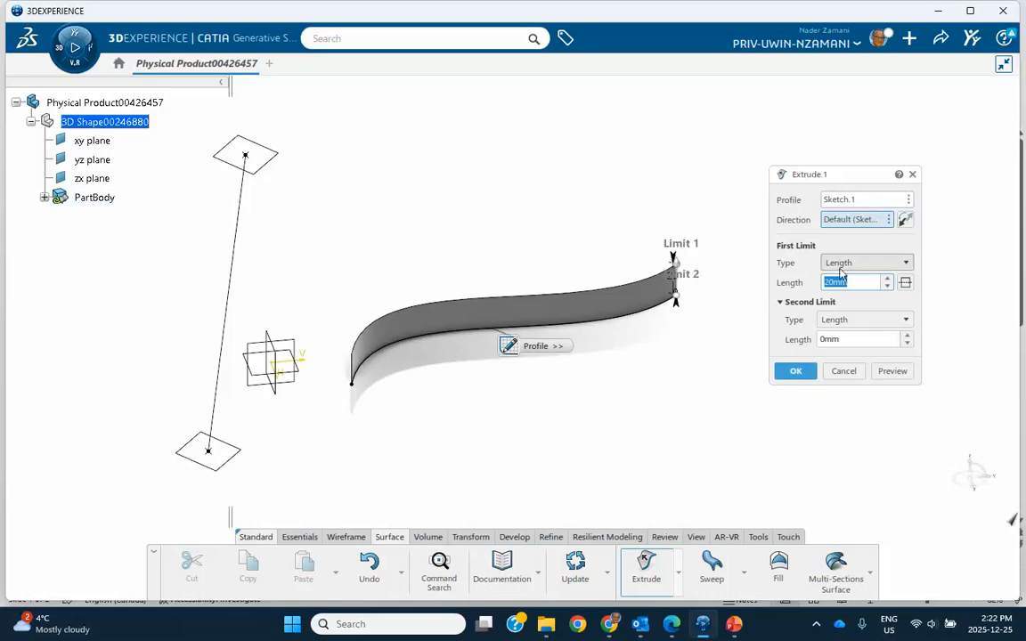
drag(684, 258, 673, 224)
click(795, 372)
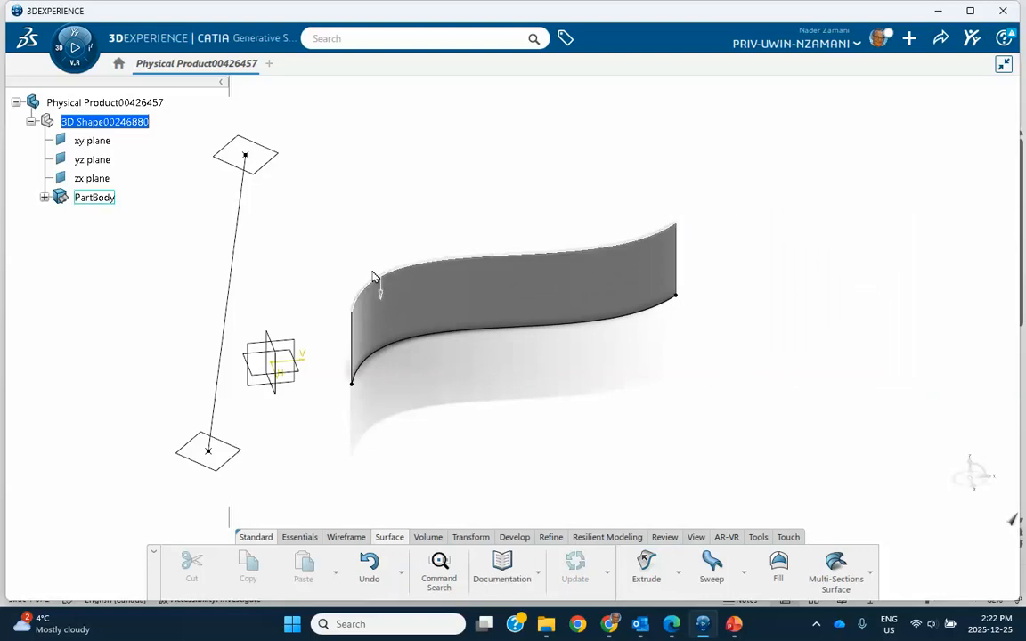
Edit the extruded surface so its first limit is Up-to element, using the plane at the line's upper end, Plane.1.
double_click(485, 284)
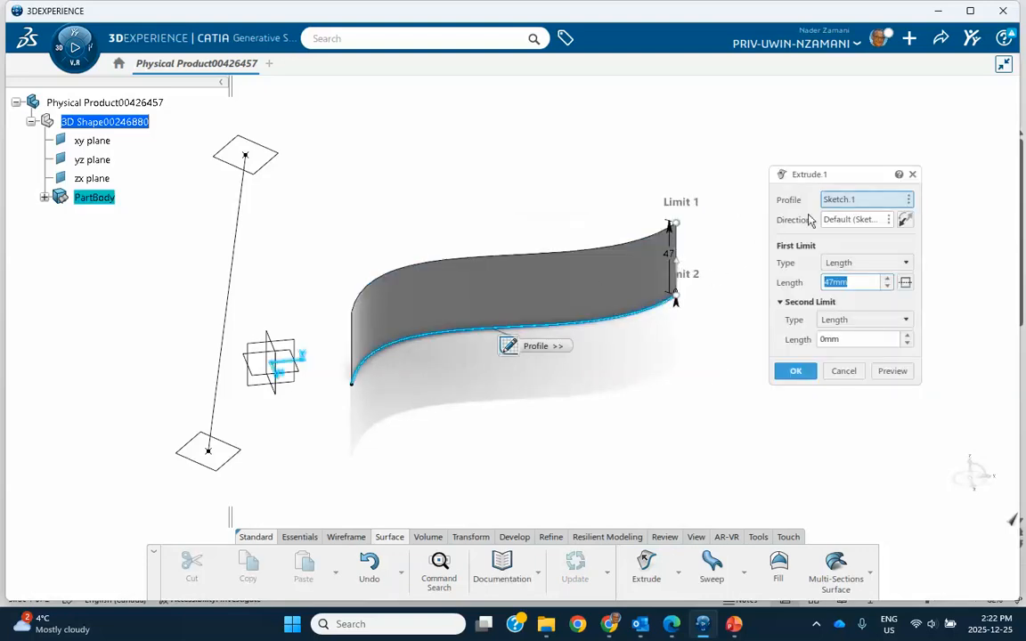
click(906, 265)
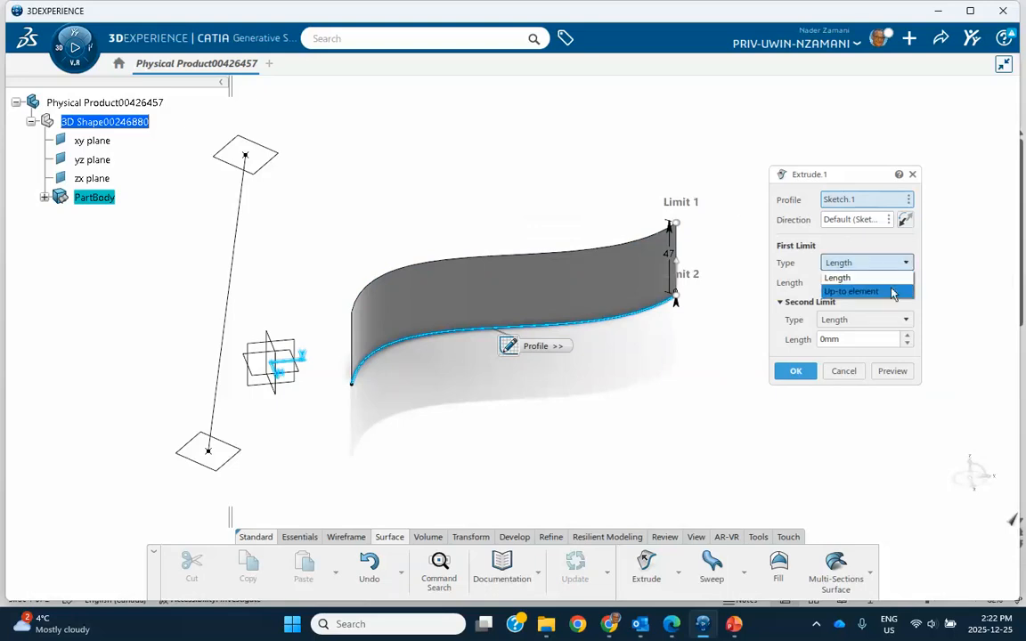
click(890, 292)
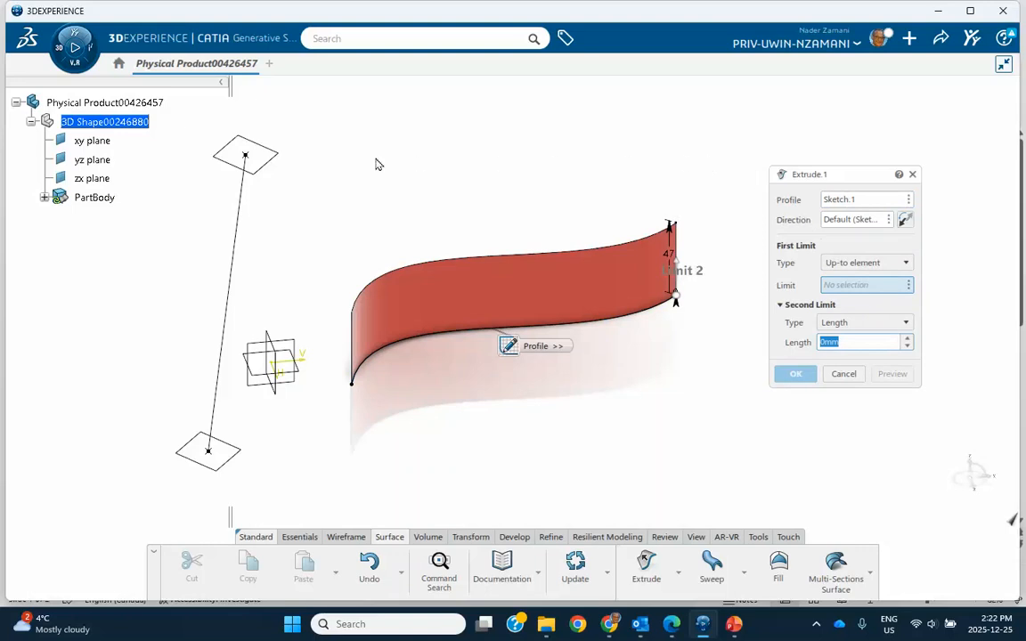
click(282, 161)
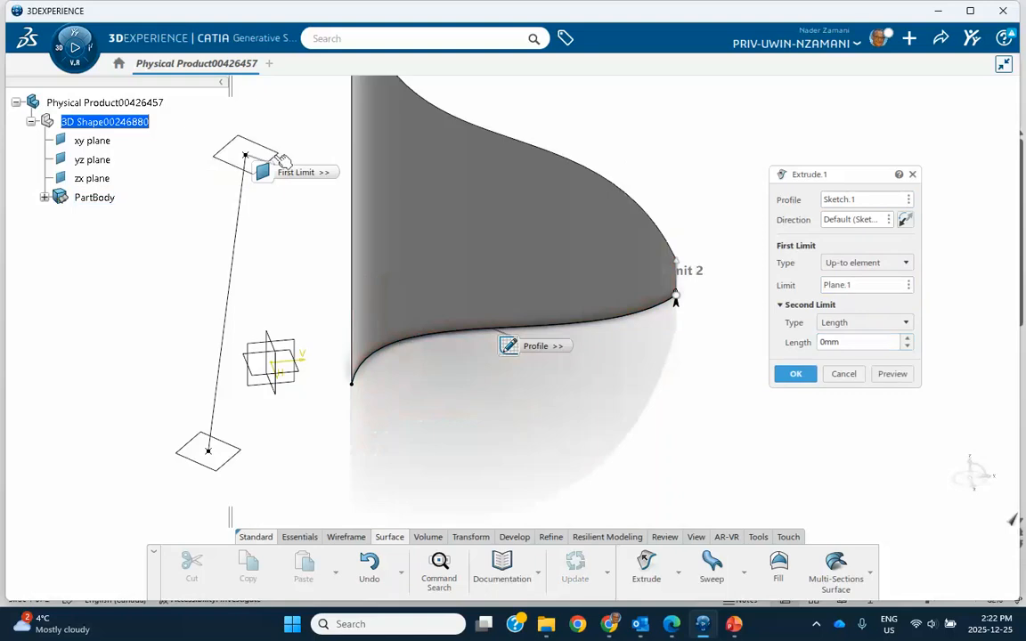
middle_drag(458, 199, 525, 343)
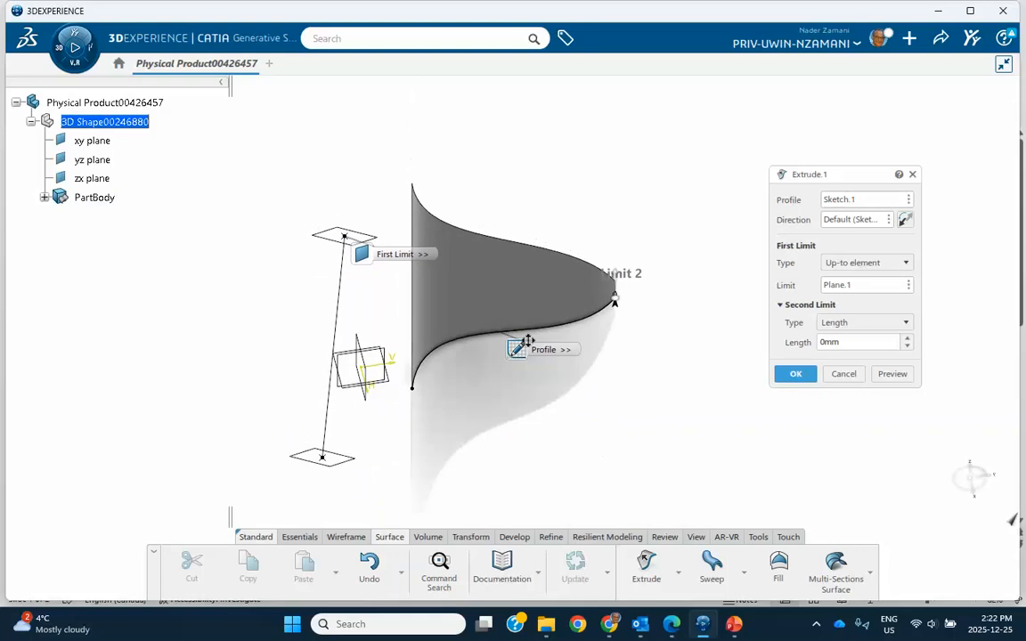
click(520, 349)
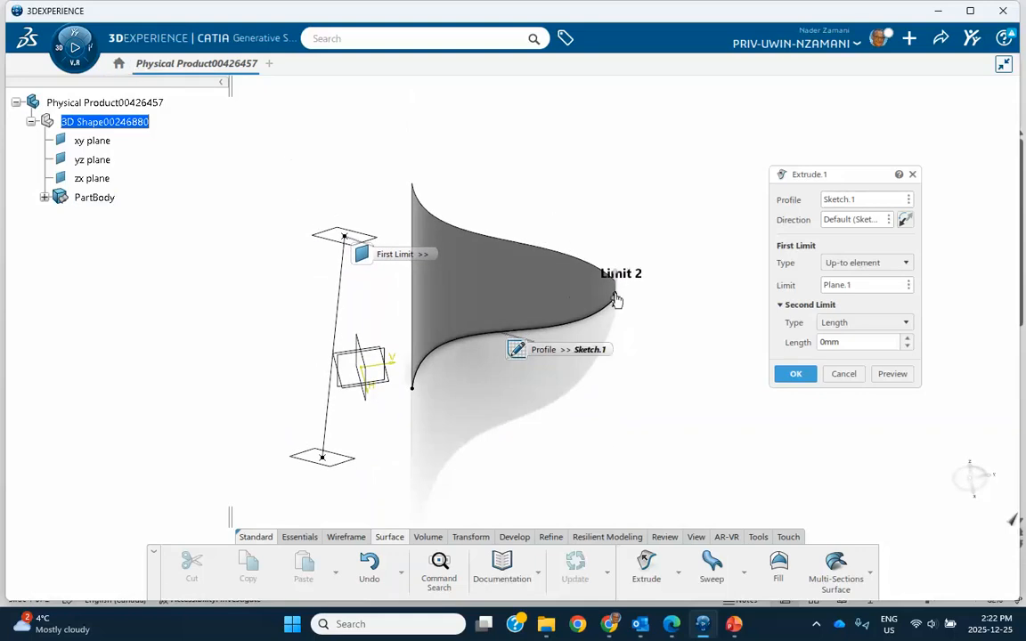
Set the extrusion's second limit to Up-to element at the line's lower plane, Plane.2, and inspect the finished surface.
click(855, 327)
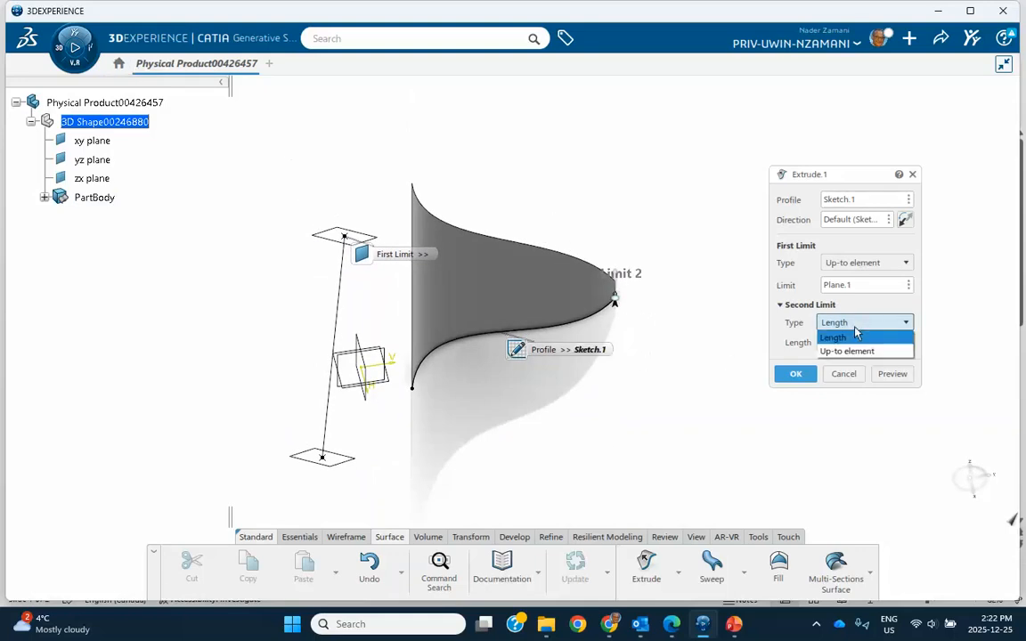
click(844, 351)
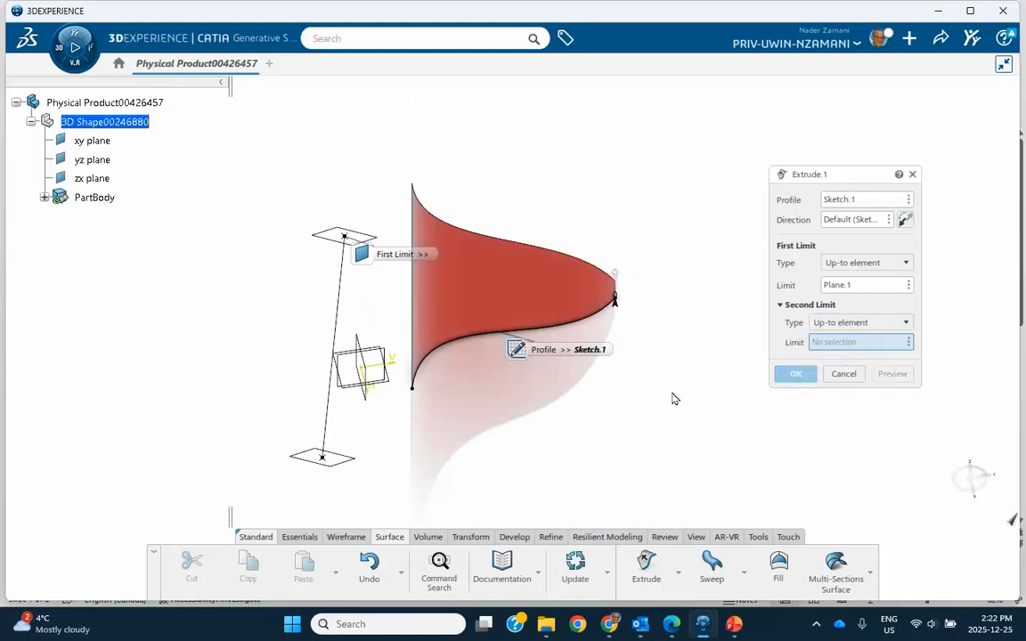
click(349, 467)
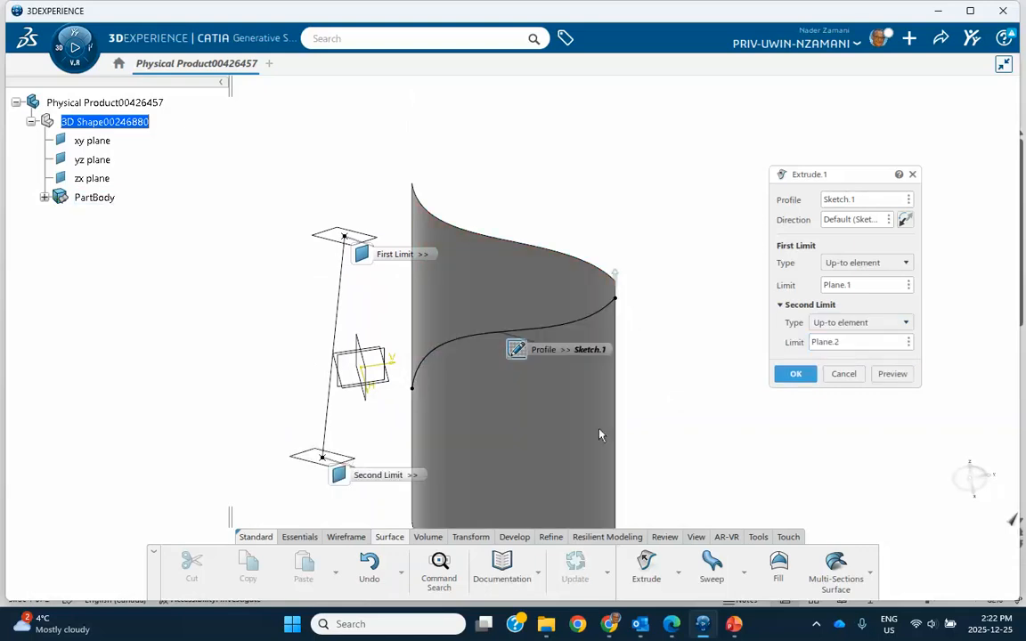
click(789, 377)
middle_drag(624, 318, 627, 369)
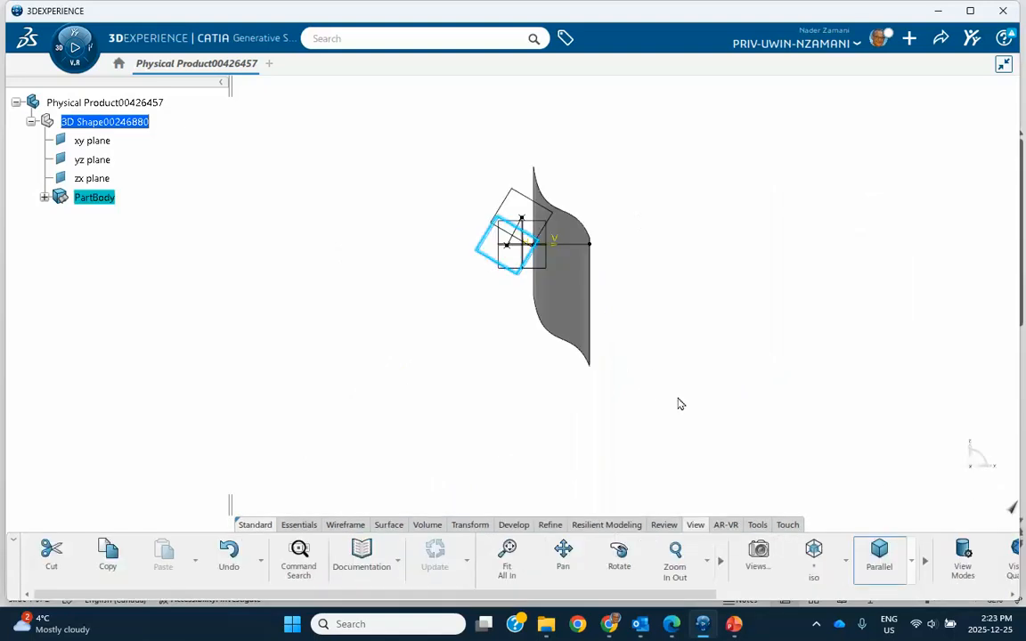
middle_drag(603, 182, 651, 418)
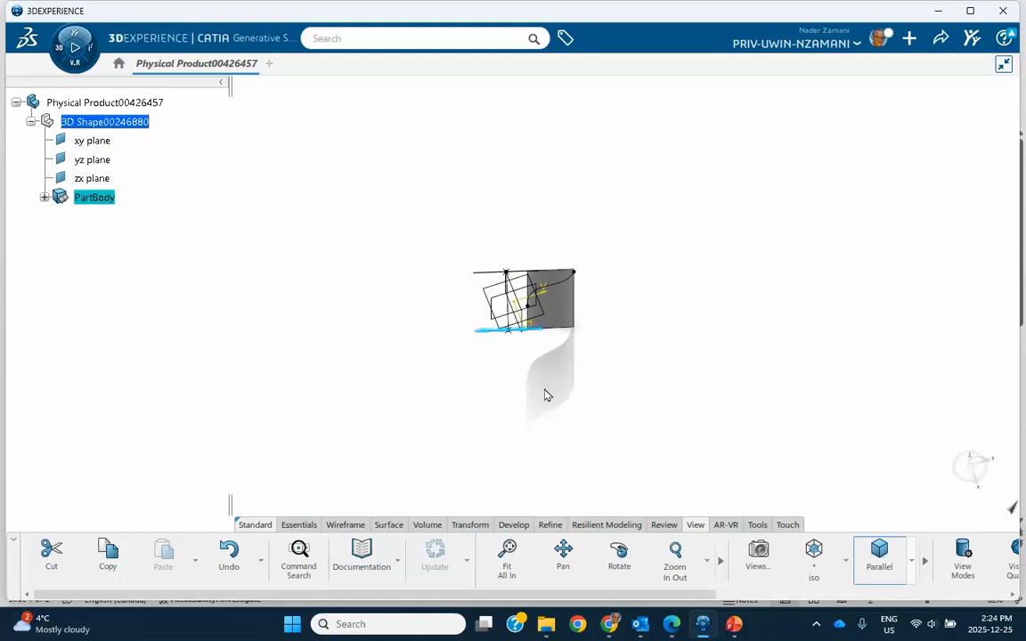
Delete everything in PartBody, from Sketch.1 through Extrude.1, leaving only the three reference planes.
click(44, 197)
click(105, 311)
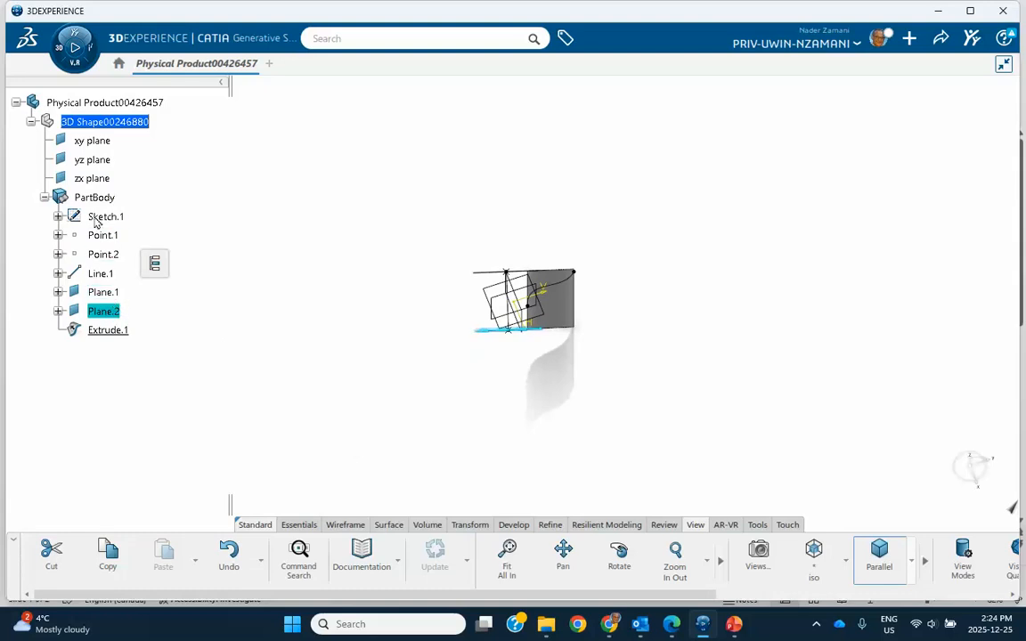
click(100, 218)
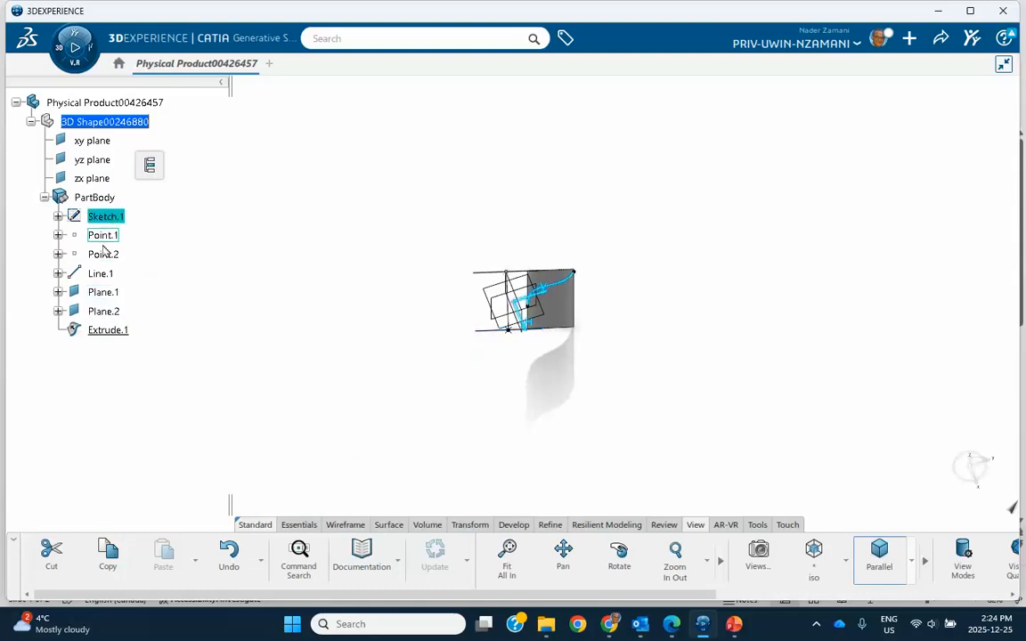
shift+click(102, 331)
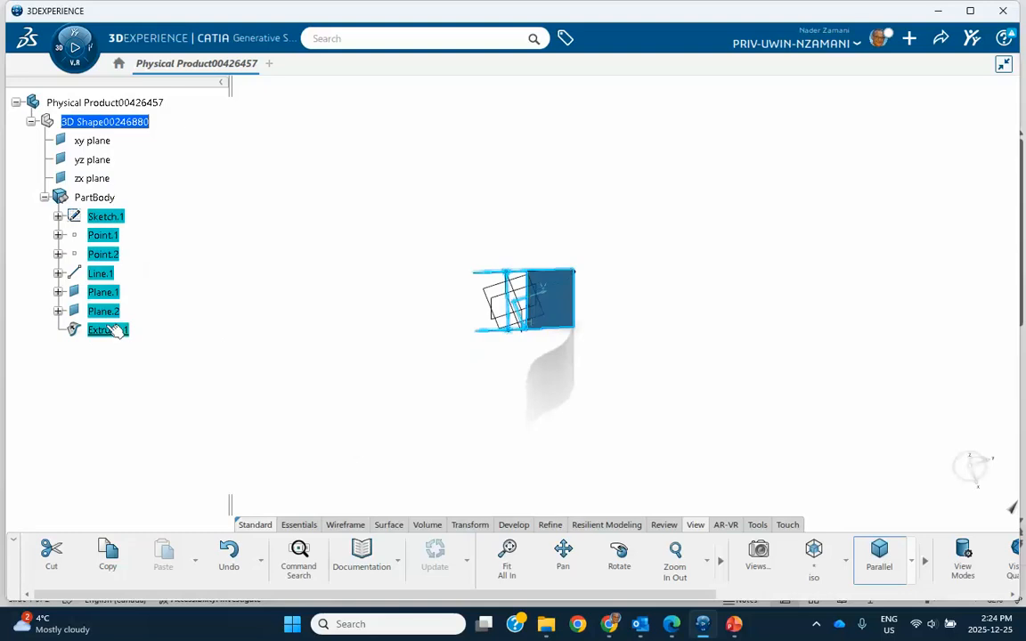
right_click(119, 221)
click(143, 505)
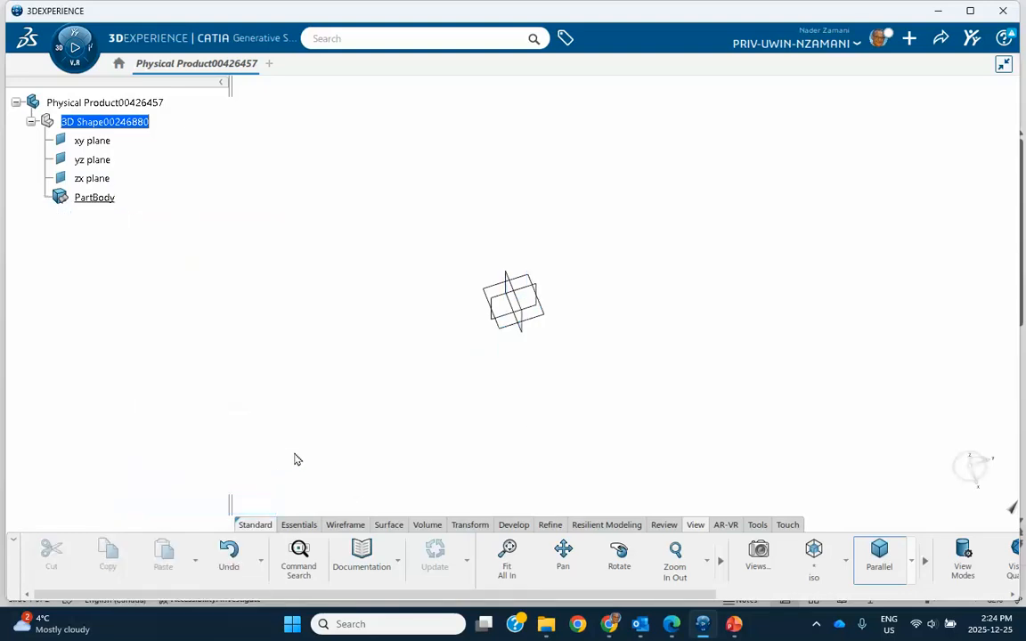
Sketch an open S-shaped spline through four control points on the xy plane, on the negative H side of the origin.
click(813, 554)
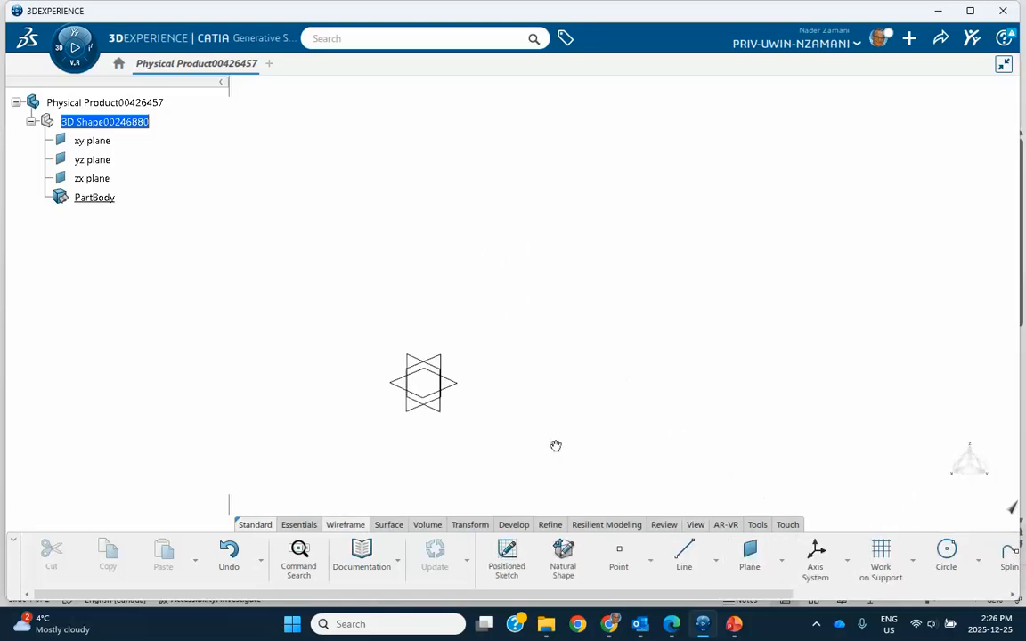
middle_drag(554, 444, 511, 419)
click(446, 372)
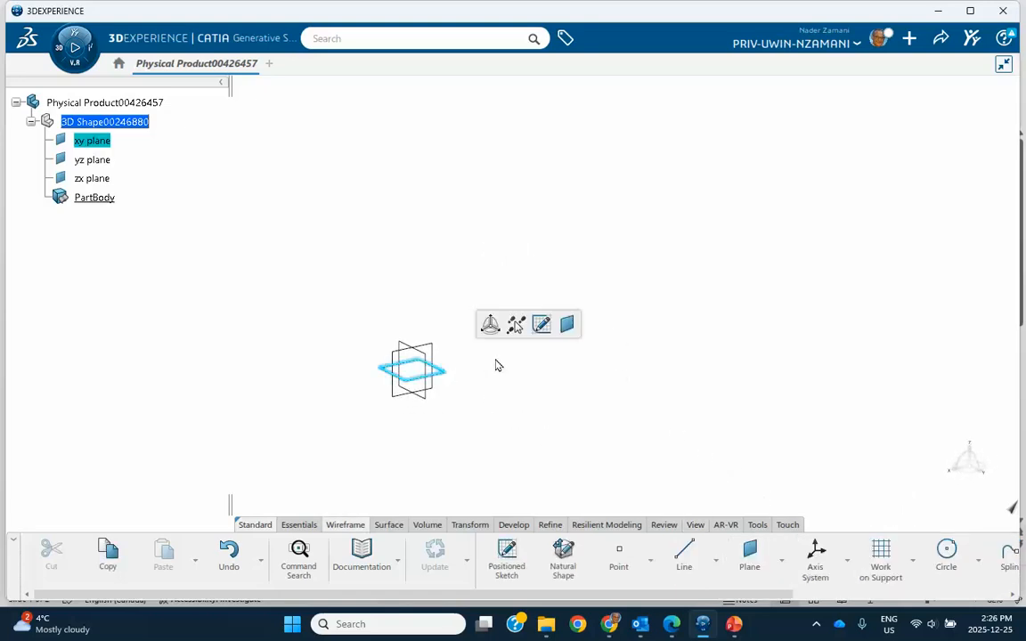
click(542, 327)
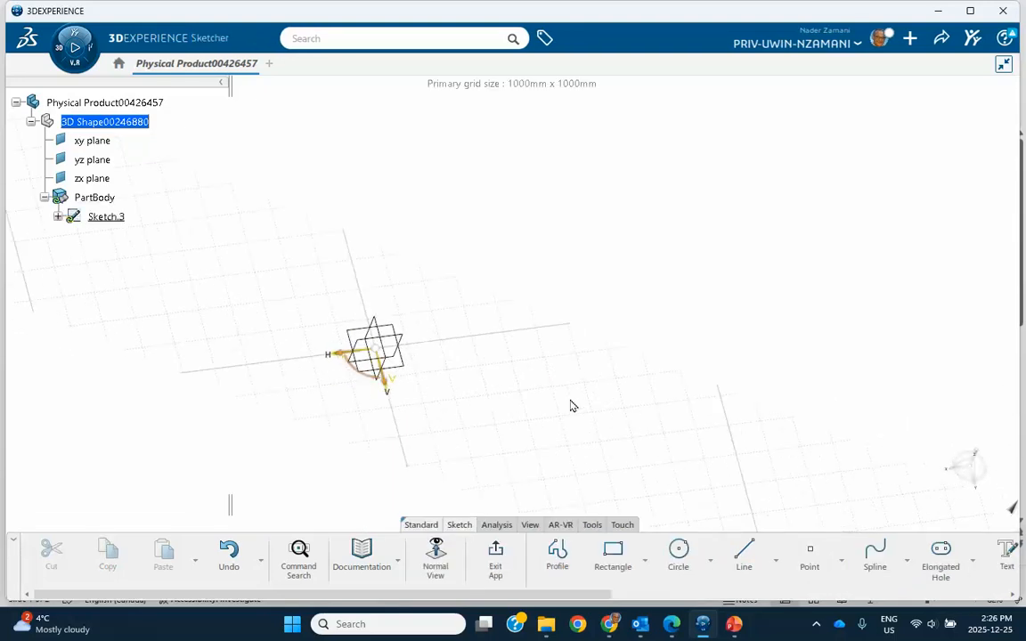
click(873, 556)
click(558, 436)
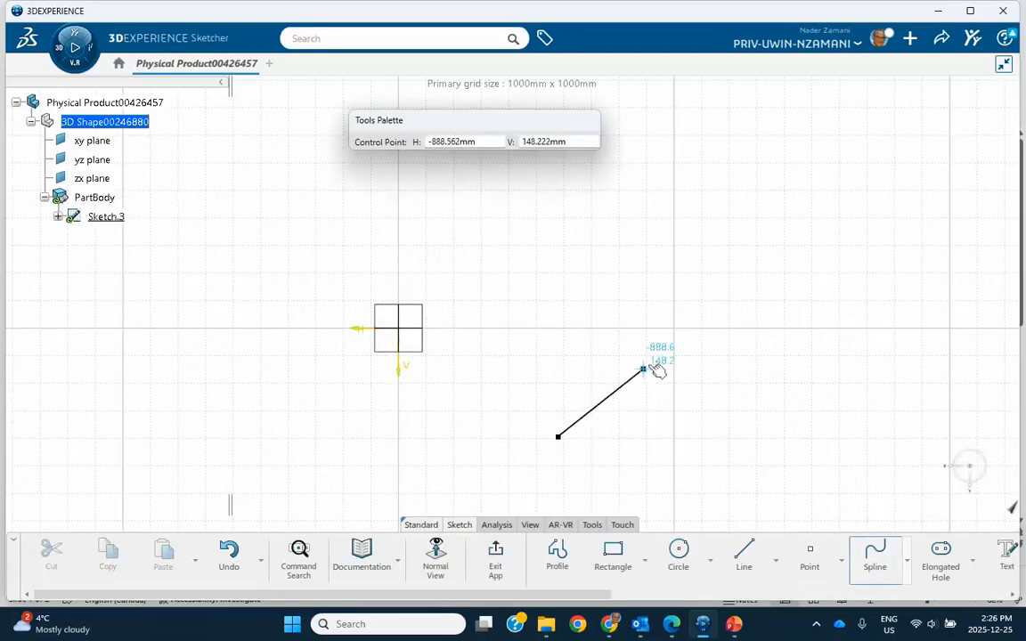
click(655, 350)
click(801, 351)
double_click(873, 276)
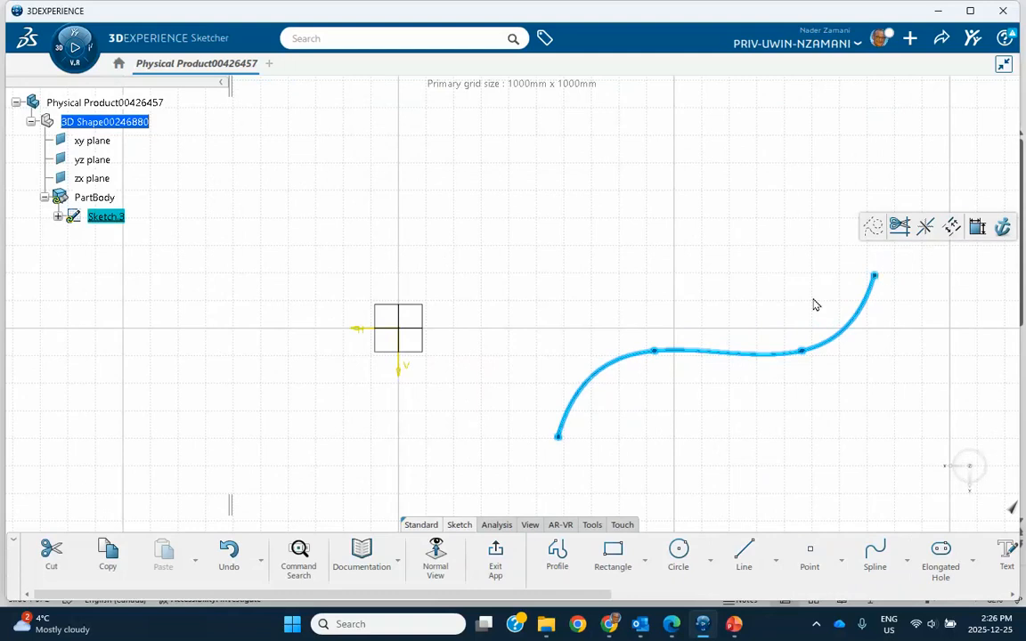
click(495, 561)
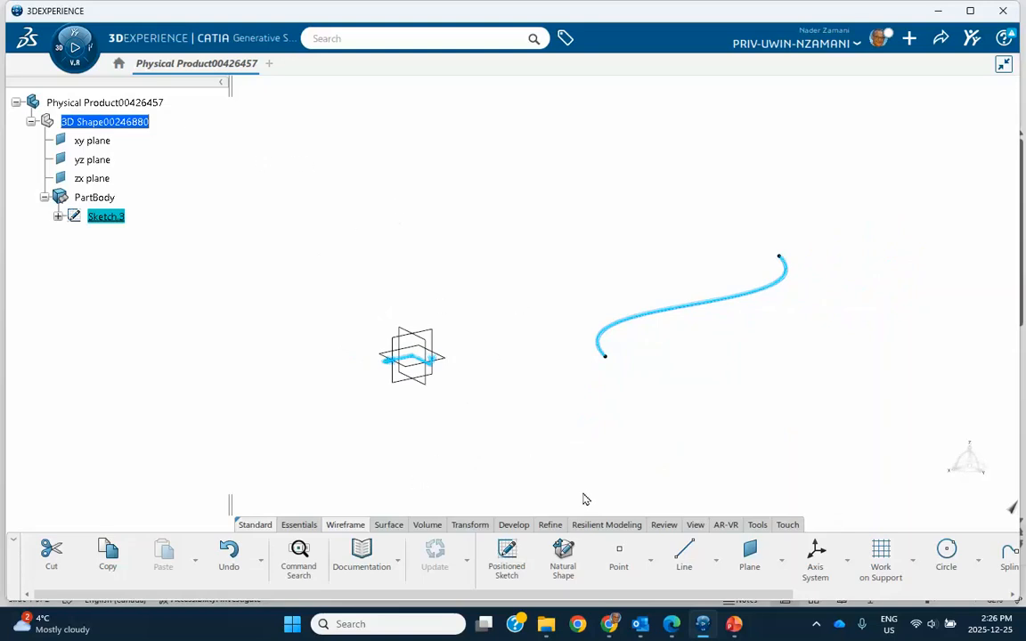
Create a plane offset 150 mm from the xy plane.
click(749, 552)
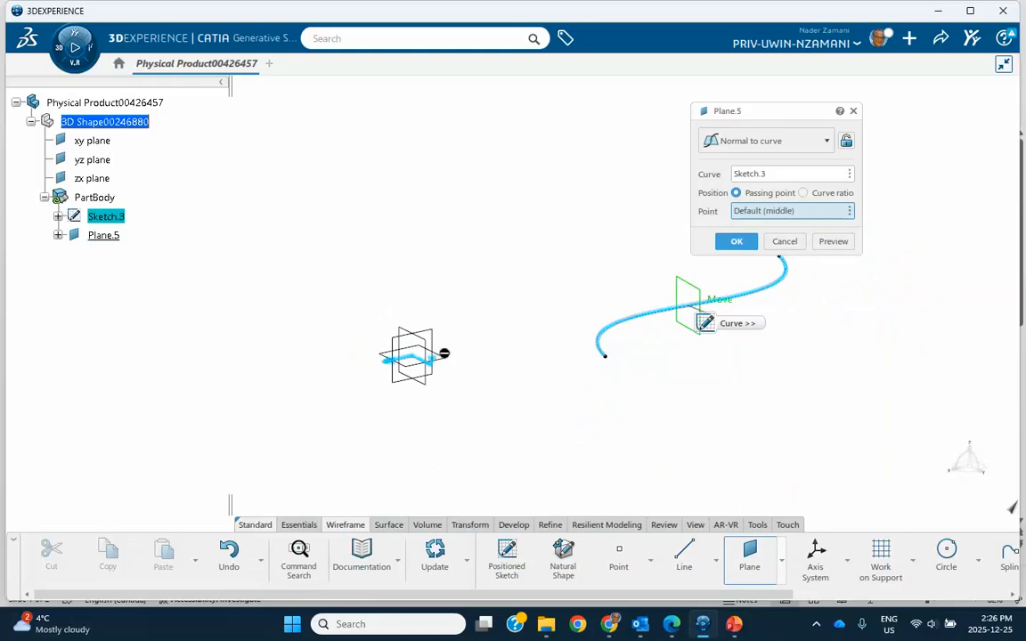
click(767, 141)
click(753, 161)
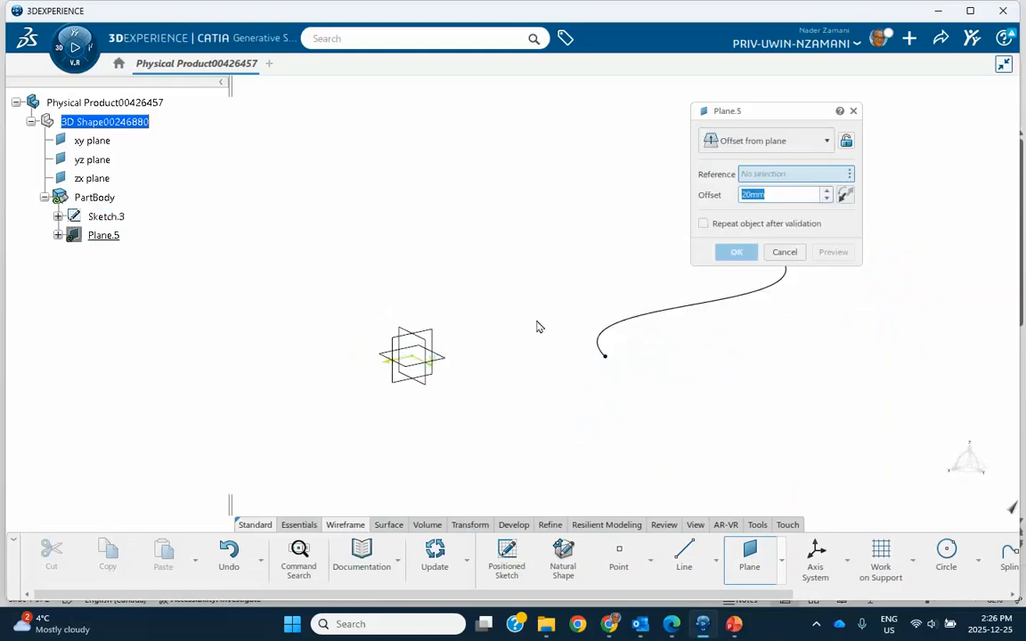
click(448, 364)
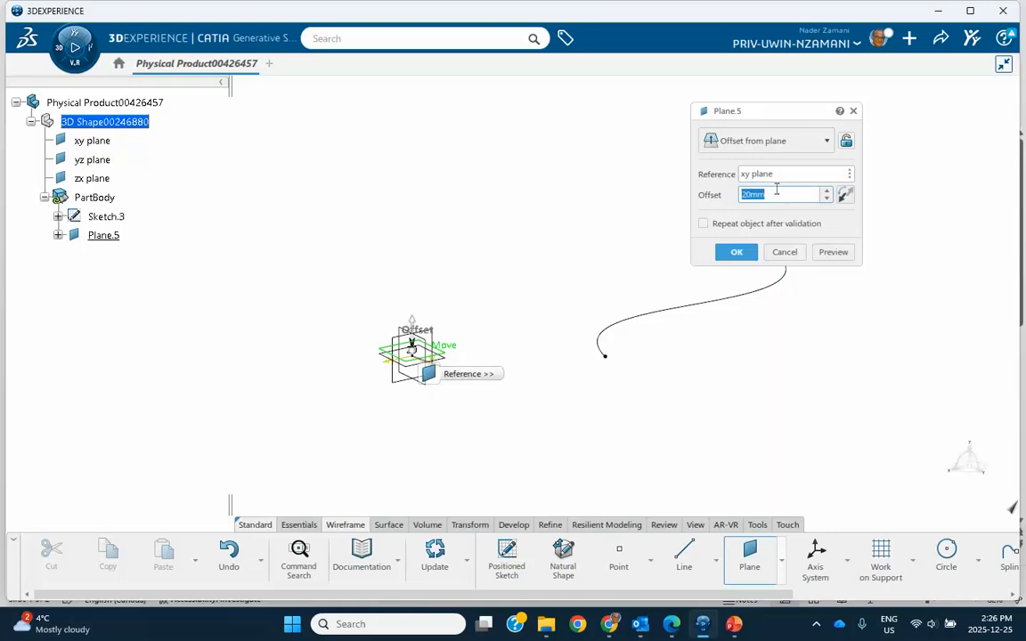
text(150)
click(736, 255)
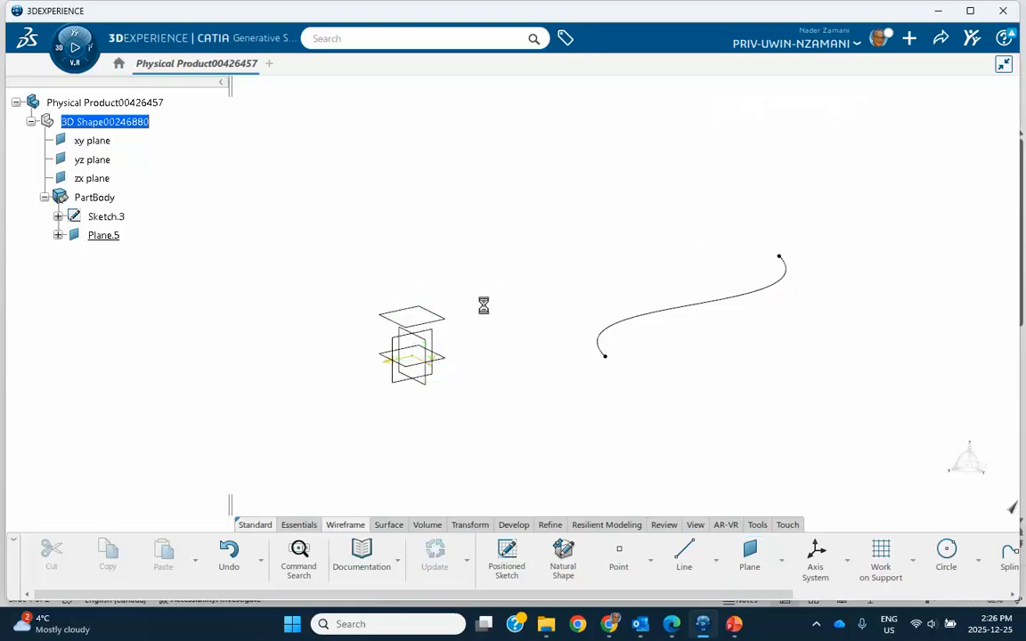
Set the new plane's offset from the xy plane to 500 mm.
click(444, 323)
click(510, 272)
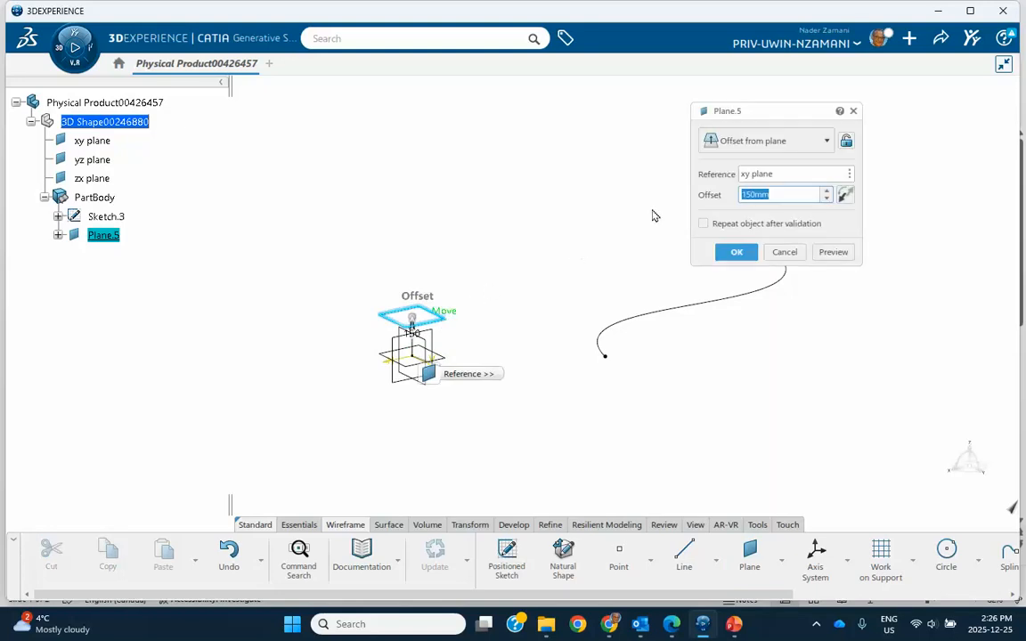
text(500)
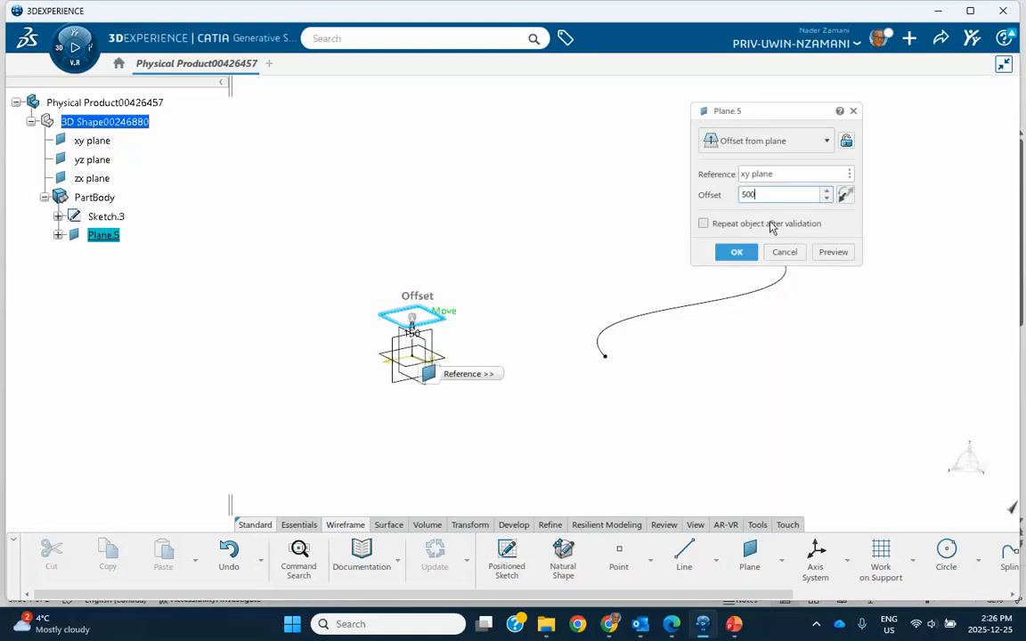
click(736, 252)
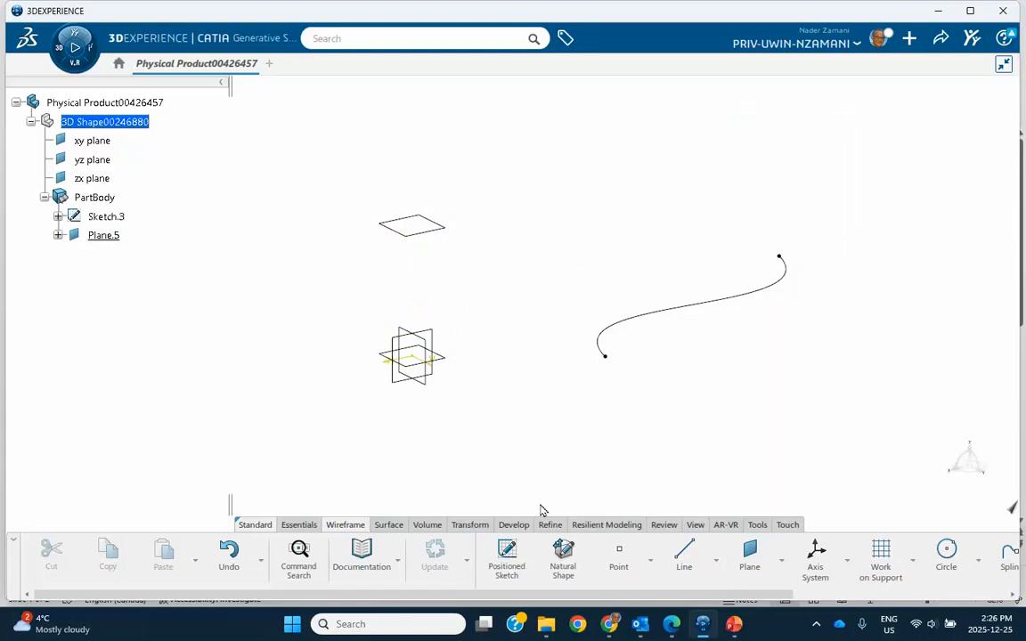
Create a second plane offset -200 mm from the xy plane.
click(749, 554)
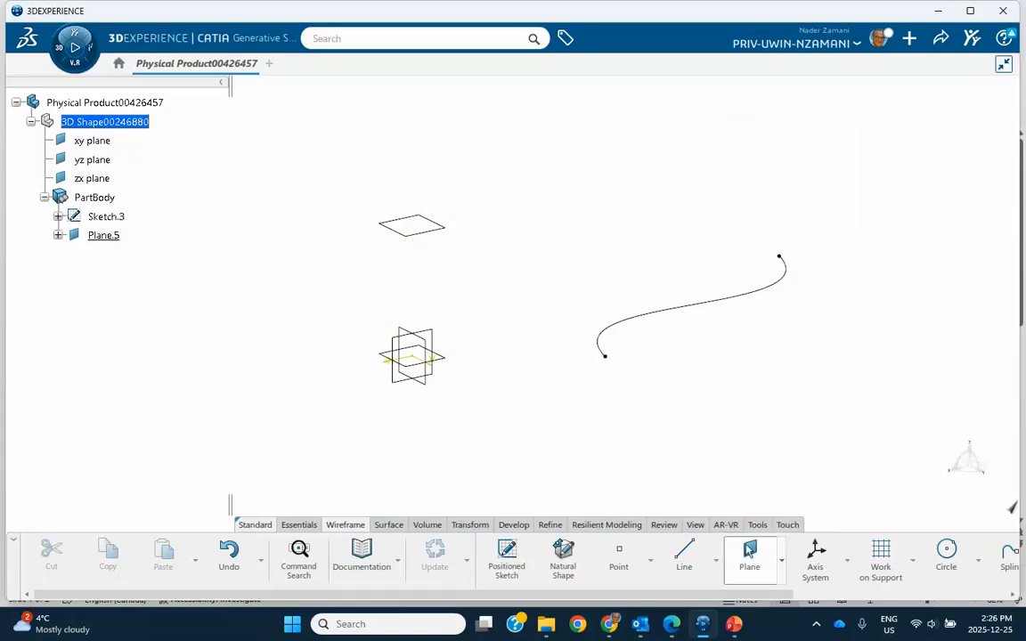
click(452, 364)
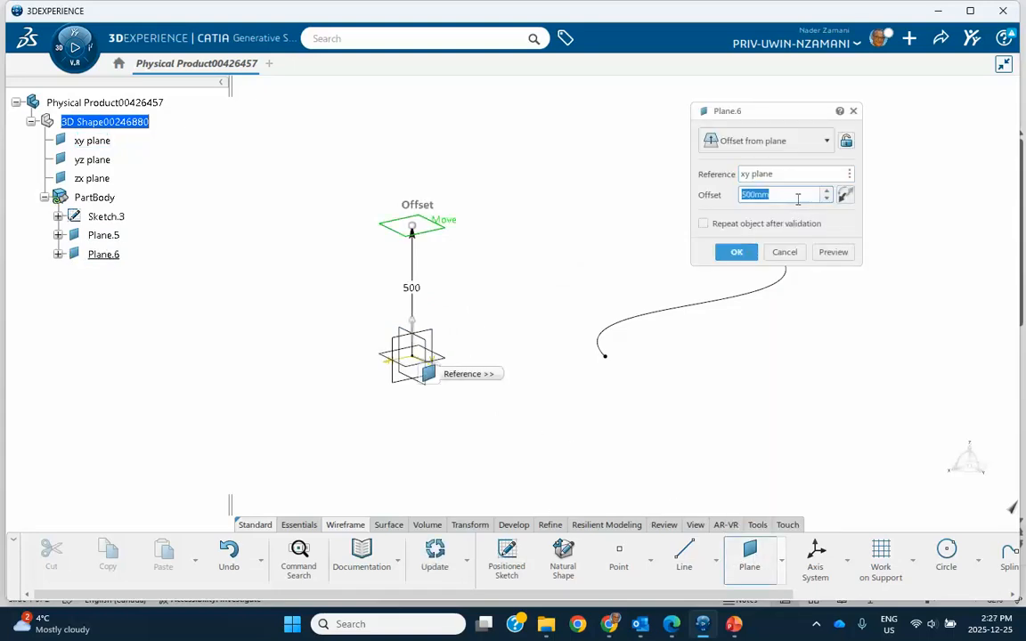
click(742, 195)
drag(778, 200, 734, 200)
text(-200)
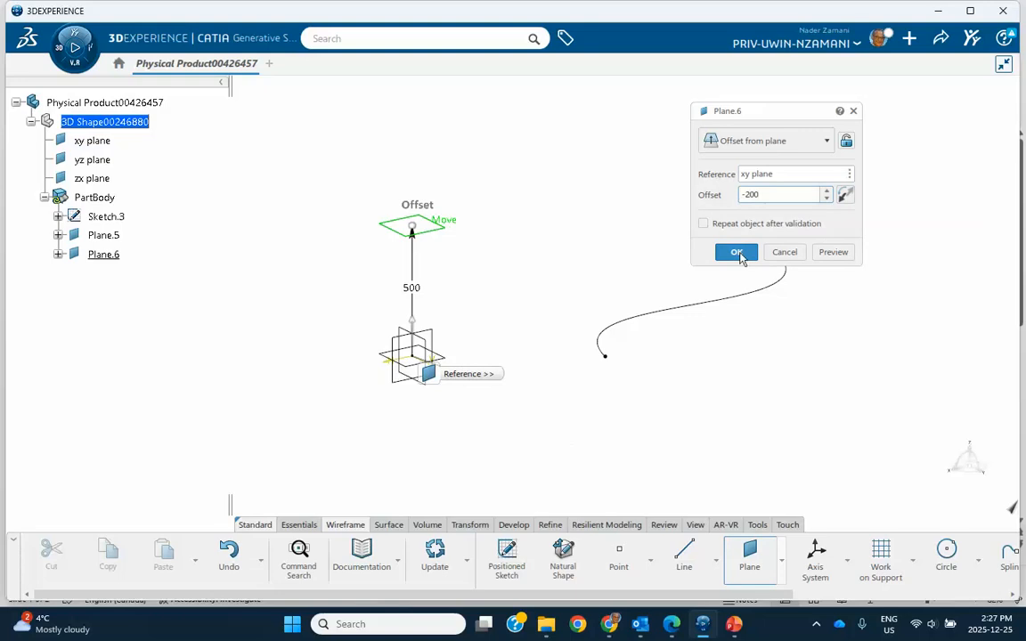
click(737, 253)
Extrude the spline sketch as a surface in its default direction, with the first limit Up-to element at the upper offset plane, Plane.5.
middle_drag(570, 334, 496, 290)
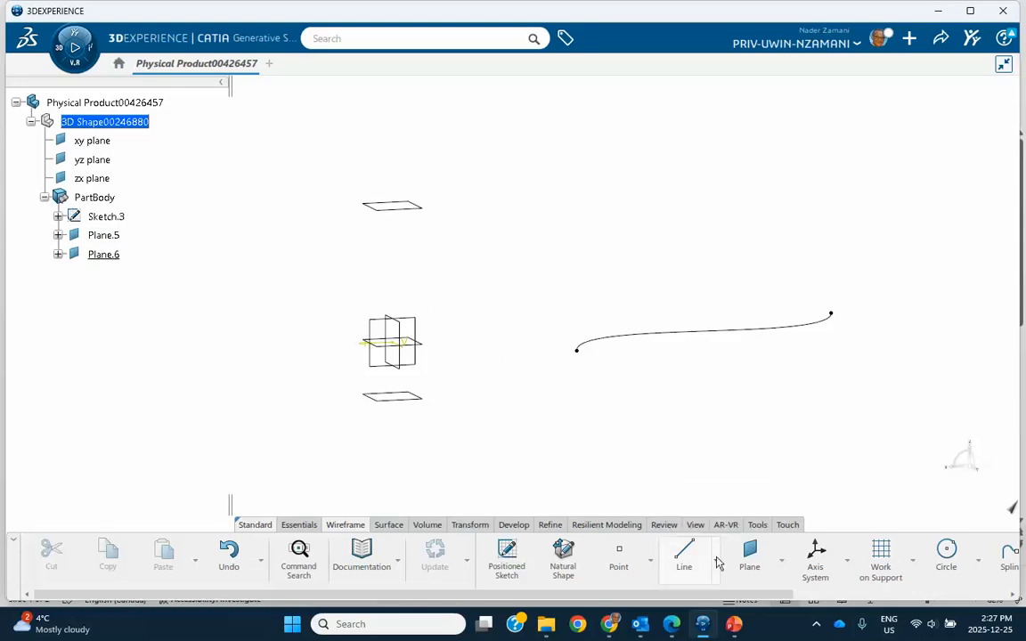
click(390, 524)
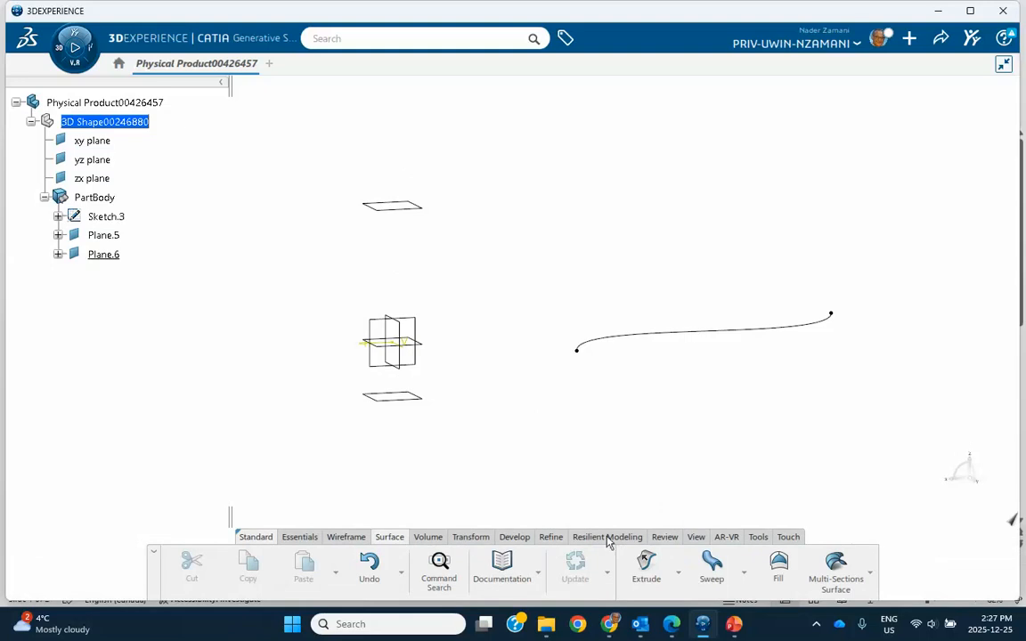
click(650, 565)
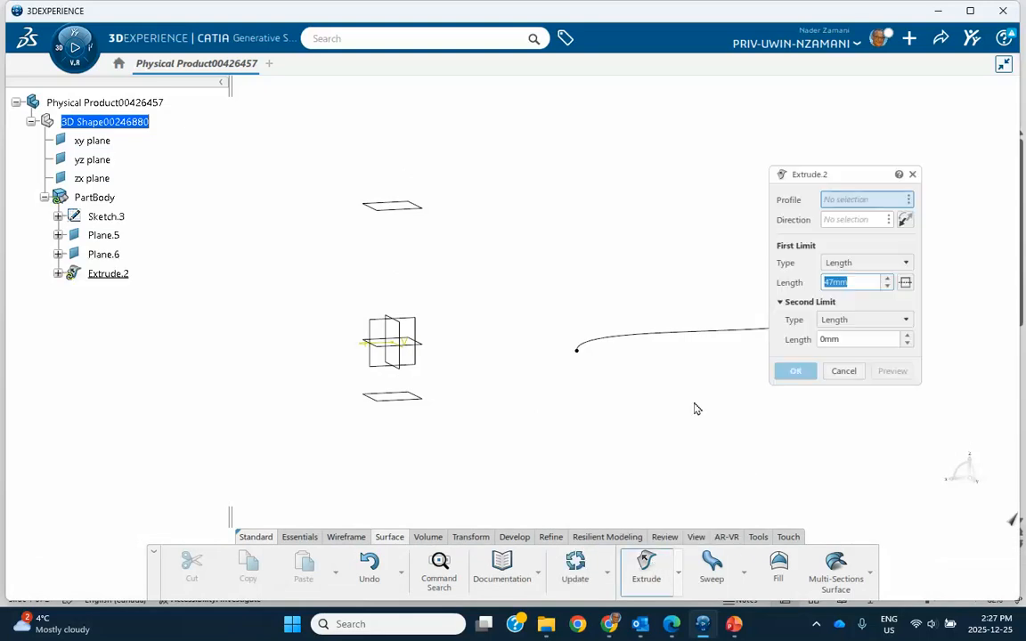
click(708, 333)
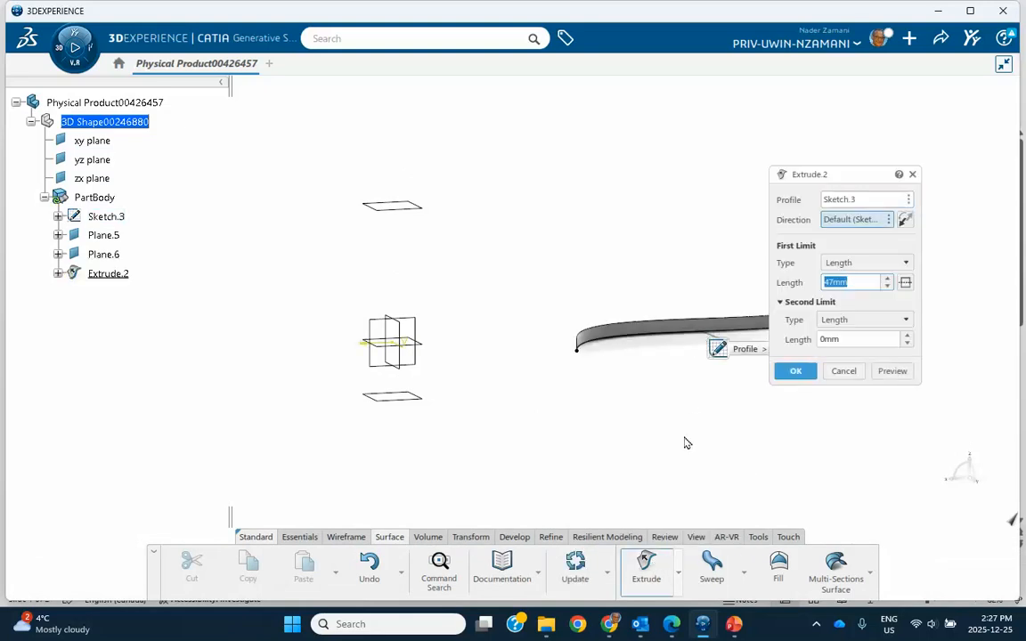
click(853, 264)
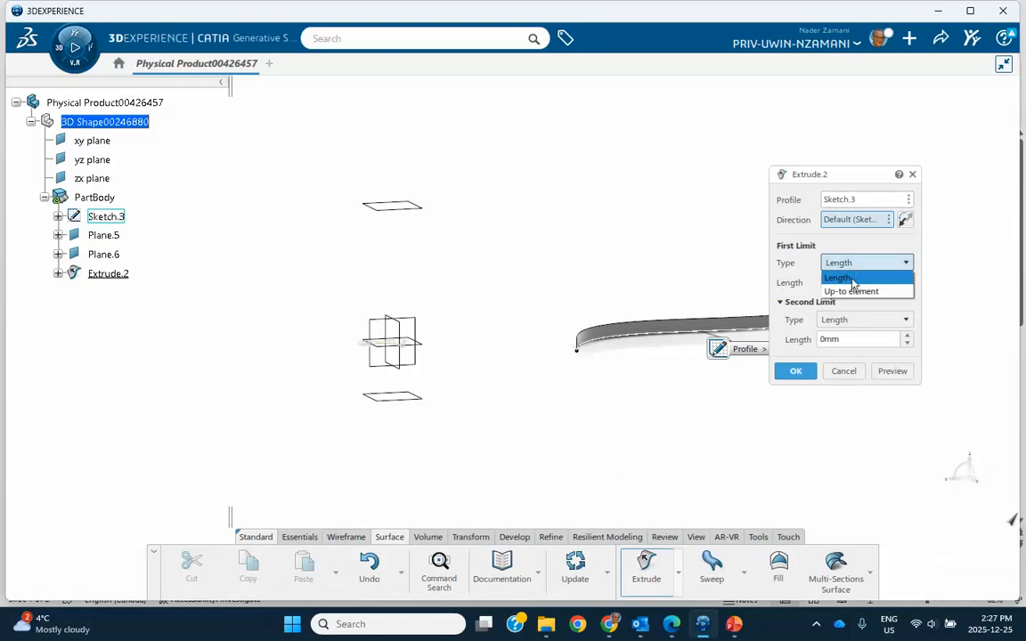
click(851, 291)
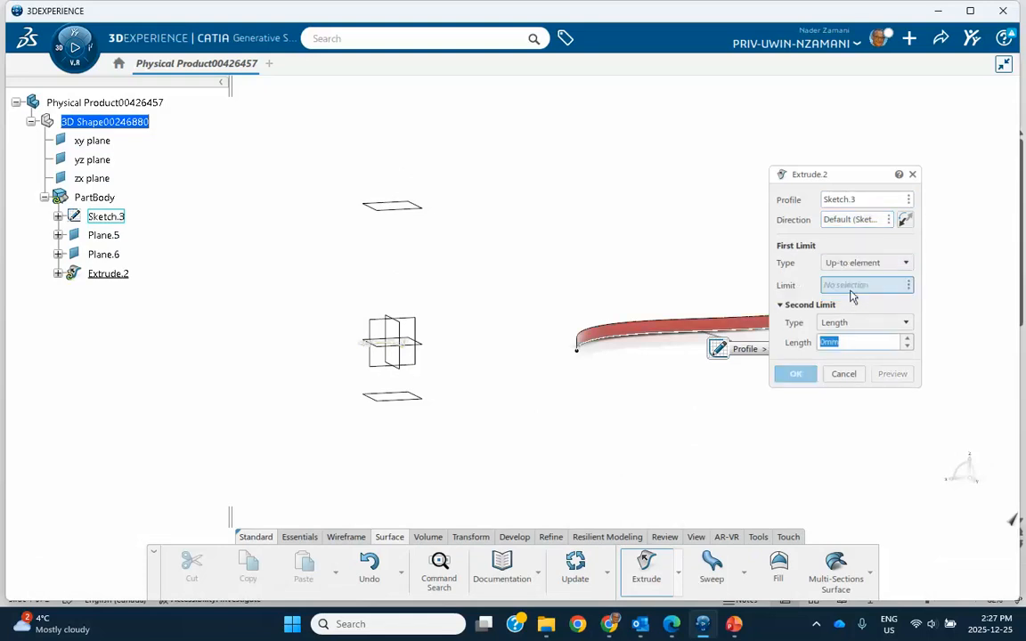
click(412, 209)
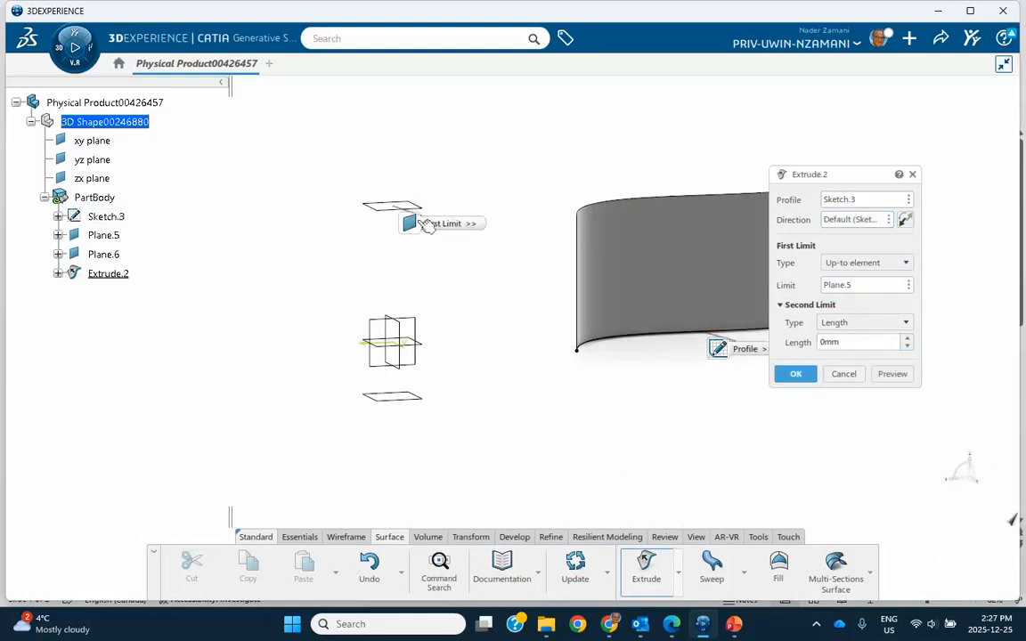
Set the extrusion's second limit to Up-to element at the lower offset plane, Plane.6, and create the surface.
click(859, 326)
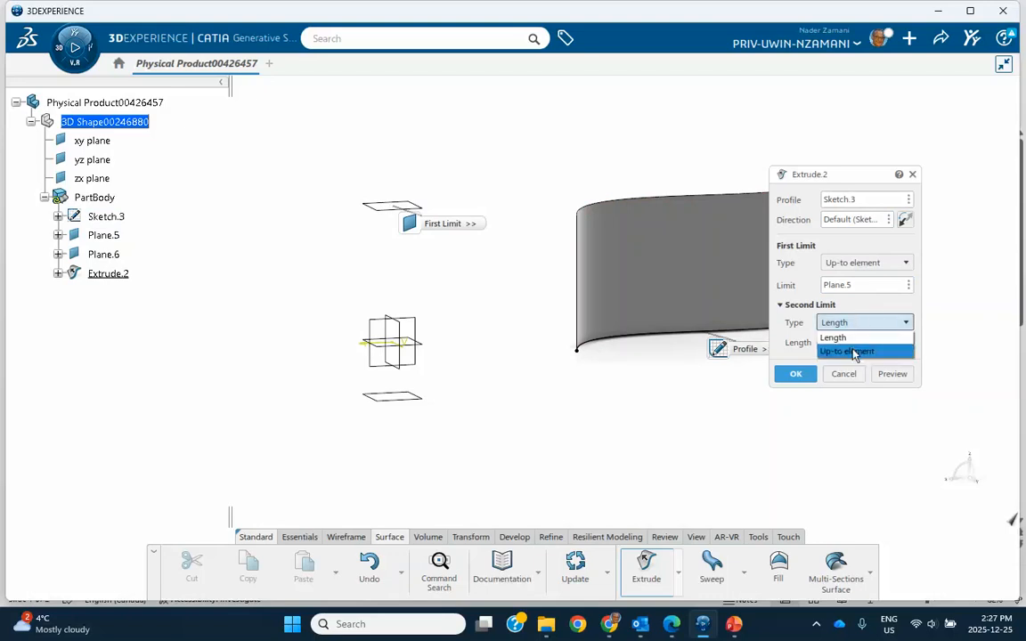
click(855, 351)
click(412, 397)
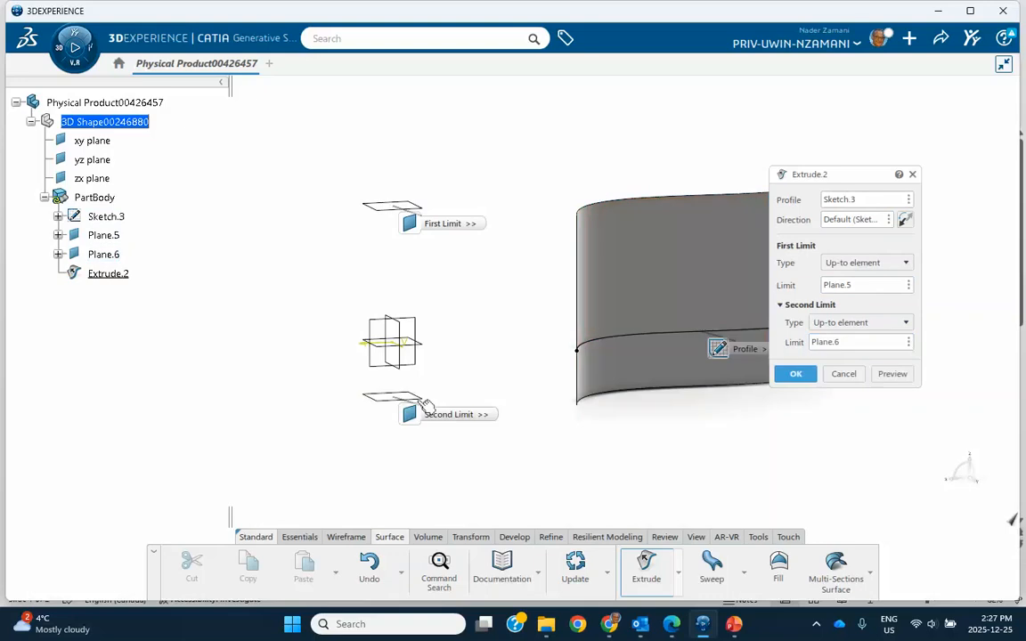
click(804, 381)
Inspect the extruded surface and undo the extrusion.
middle_drag(495, 317, 442, 321)
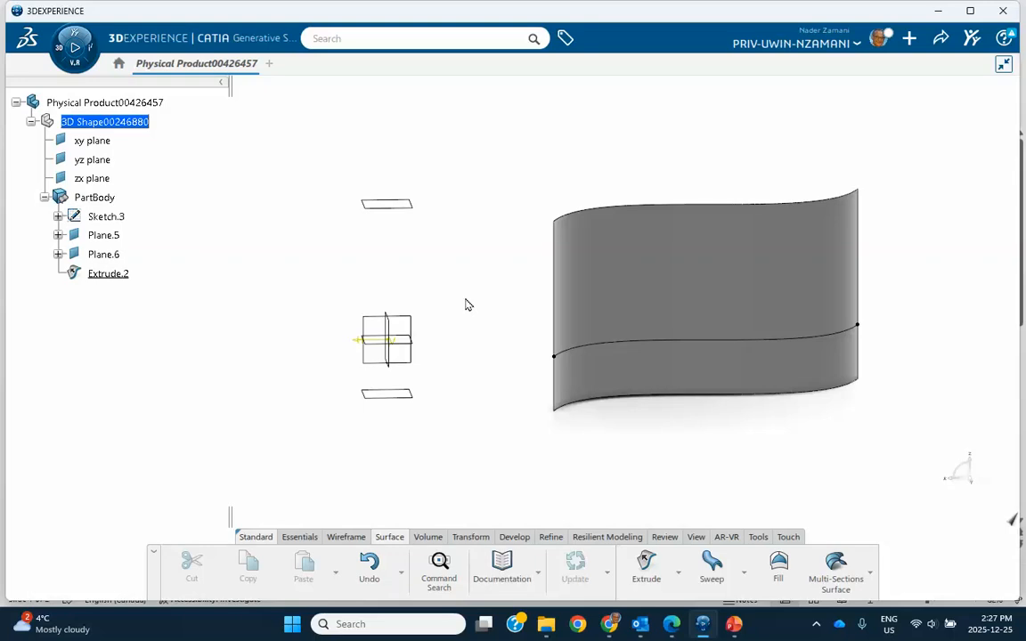
key(ctrl+z)
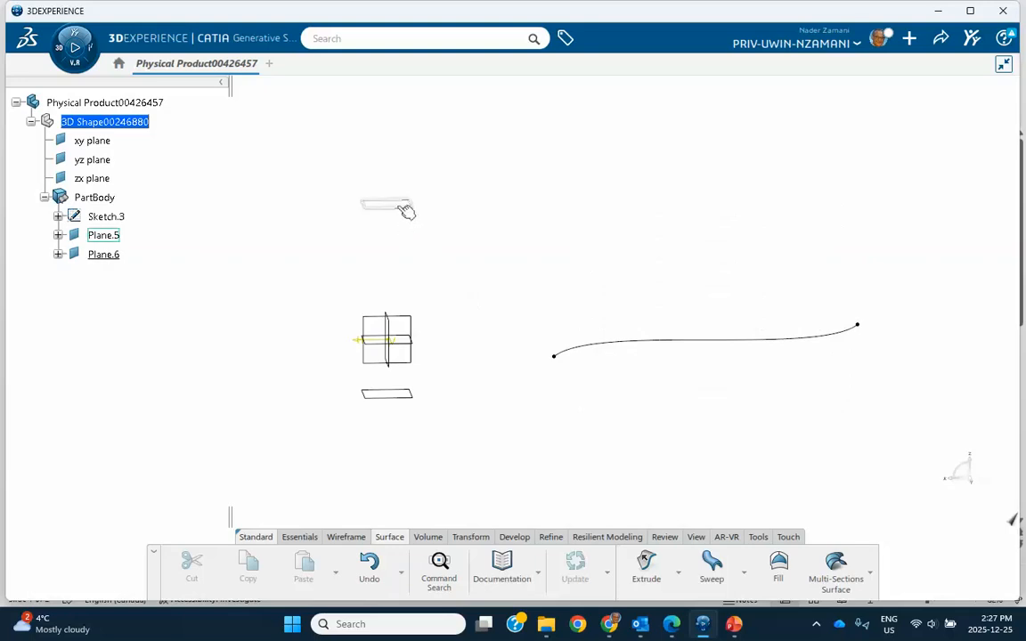
Create a point on the upper offset plane, Plane.5, placed freehand just outside the displayed plane outline.
click(344, 537)
click(624, 554)
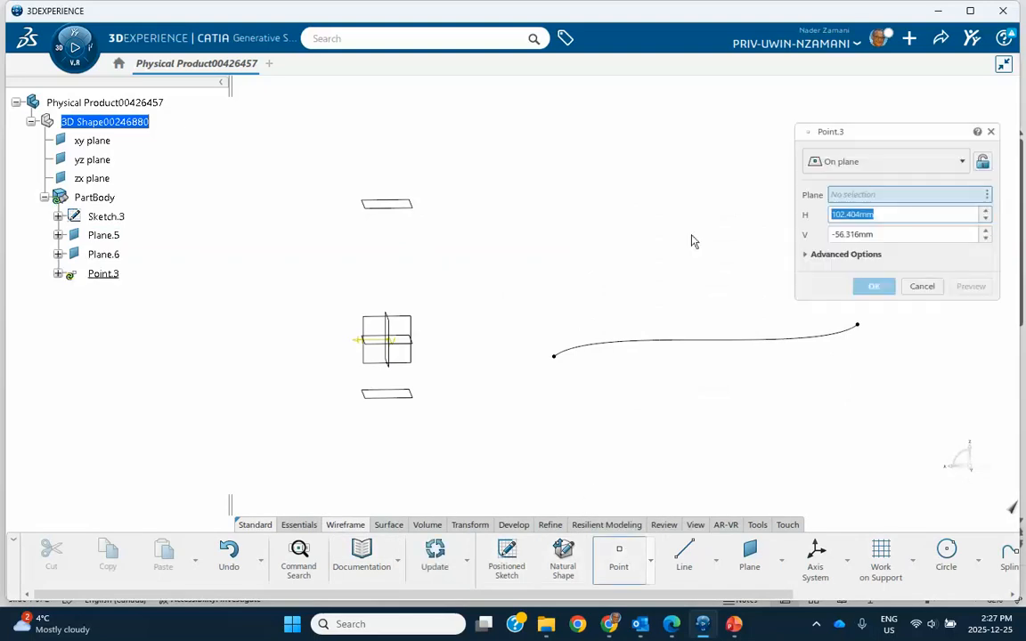
click(407, 215)
click(441, 190)
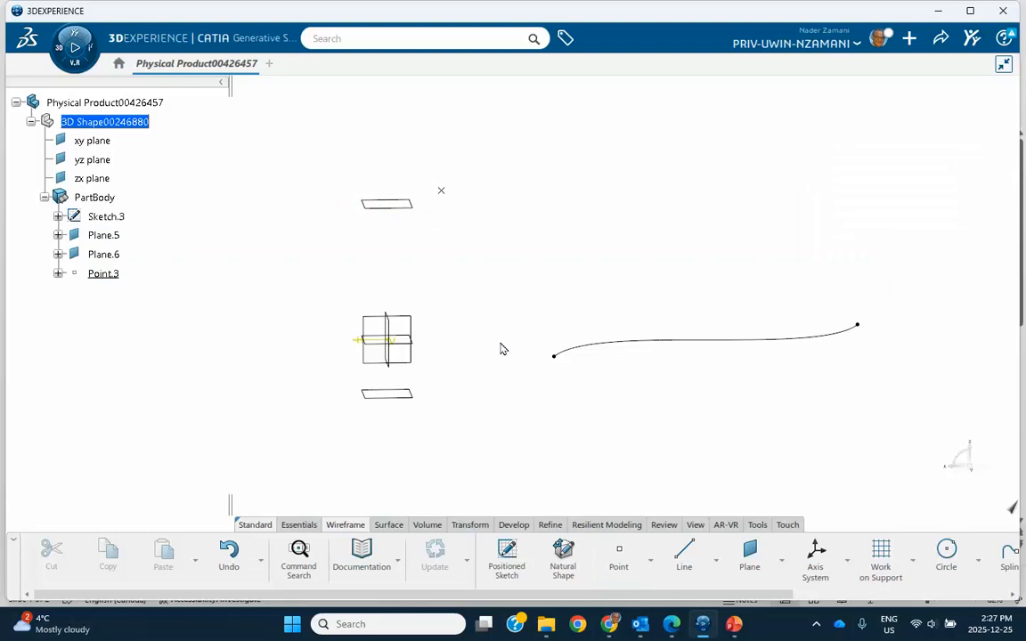
Create a second point on the lower offset plane, Plane.6, placed freehand on the opposite side of the plane outline.
click(616, 556)
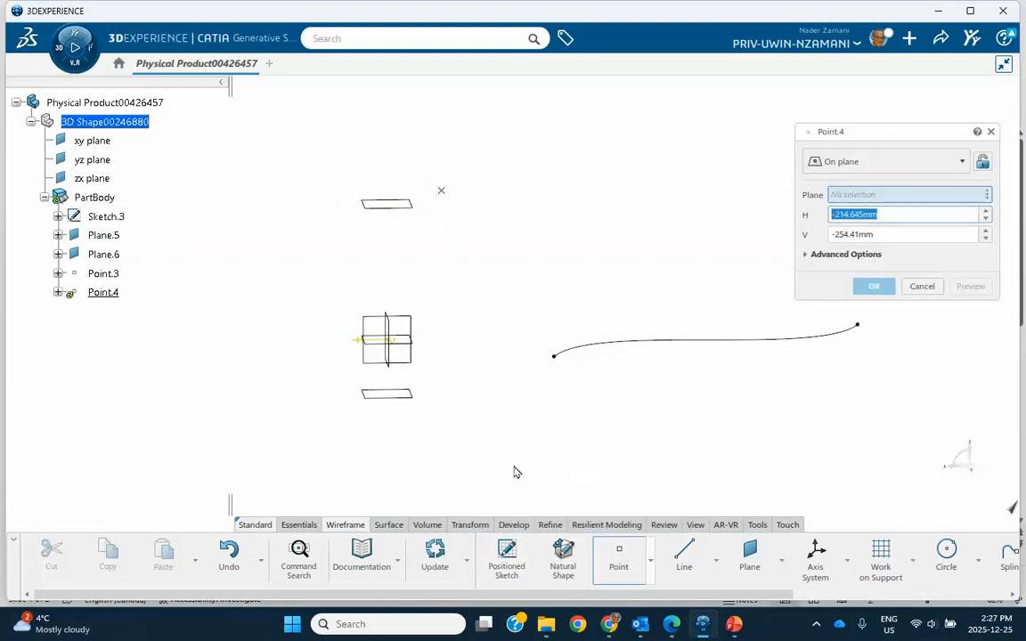
click(378, 395)
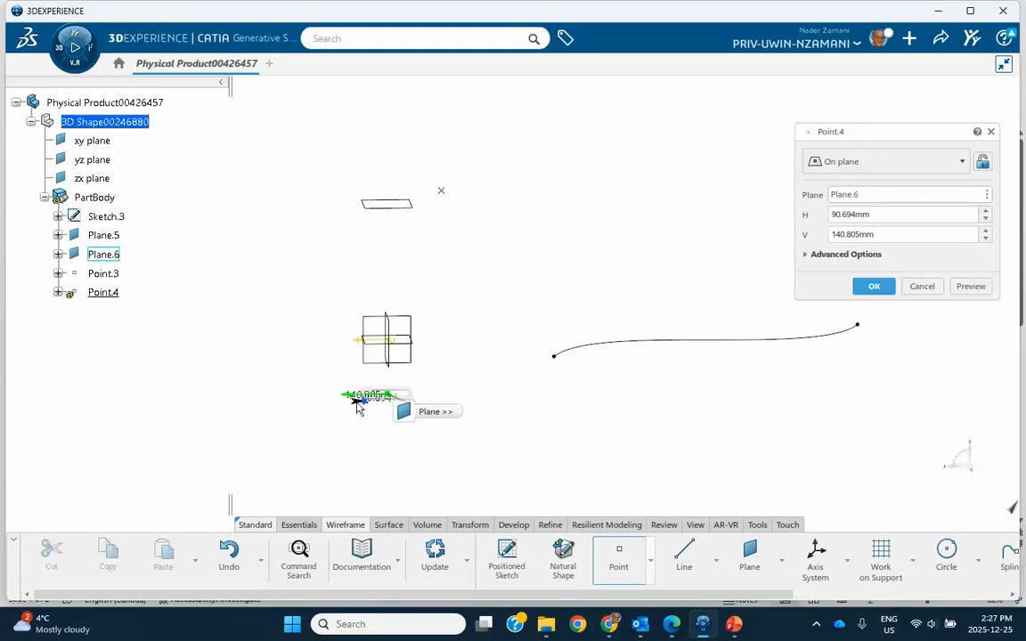
click(328, 430)
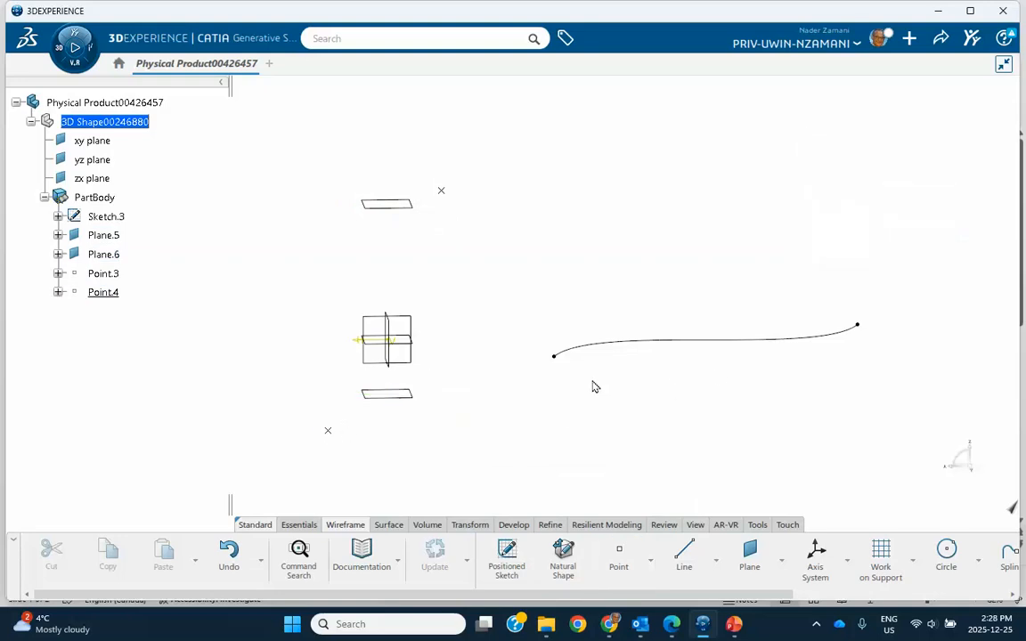
Extrude the spline sketch as a surface in its default direction, with the first limit Up-to element at the upper point, Point.3.
middle_drag(595, 387, 500, 342)
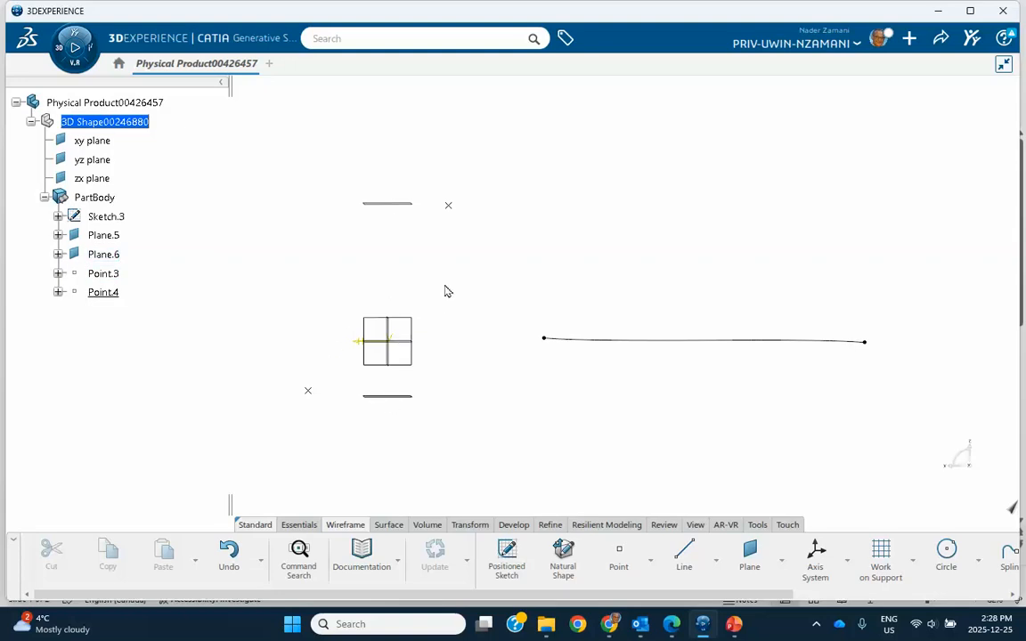
mouse_move(447, 291)
middle_down()
mouse_move(478, 369)
mouse_move(450, 305)
middle_up()
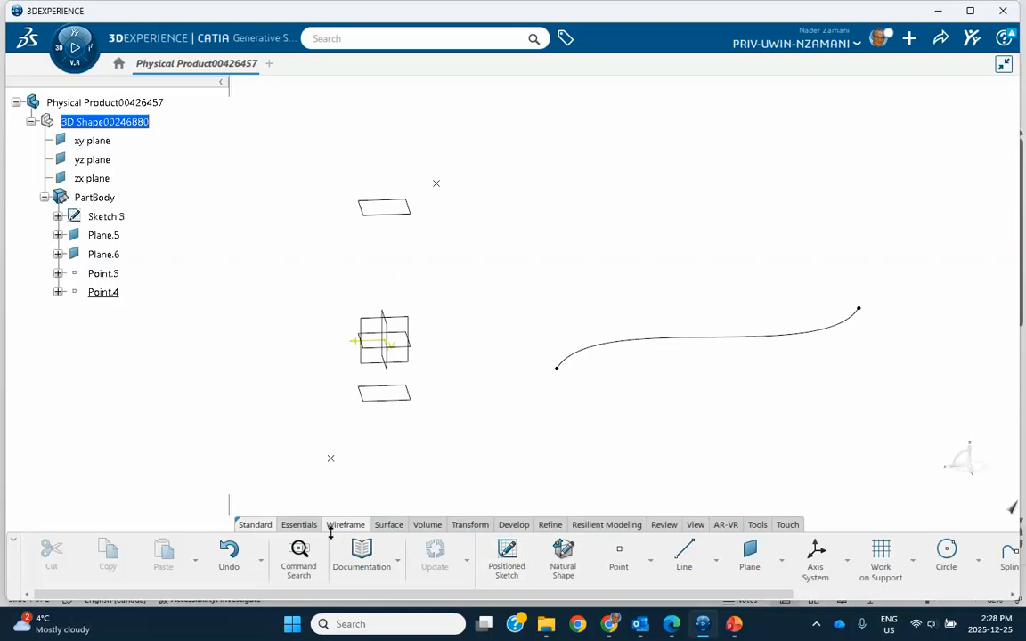
click(387, 527)
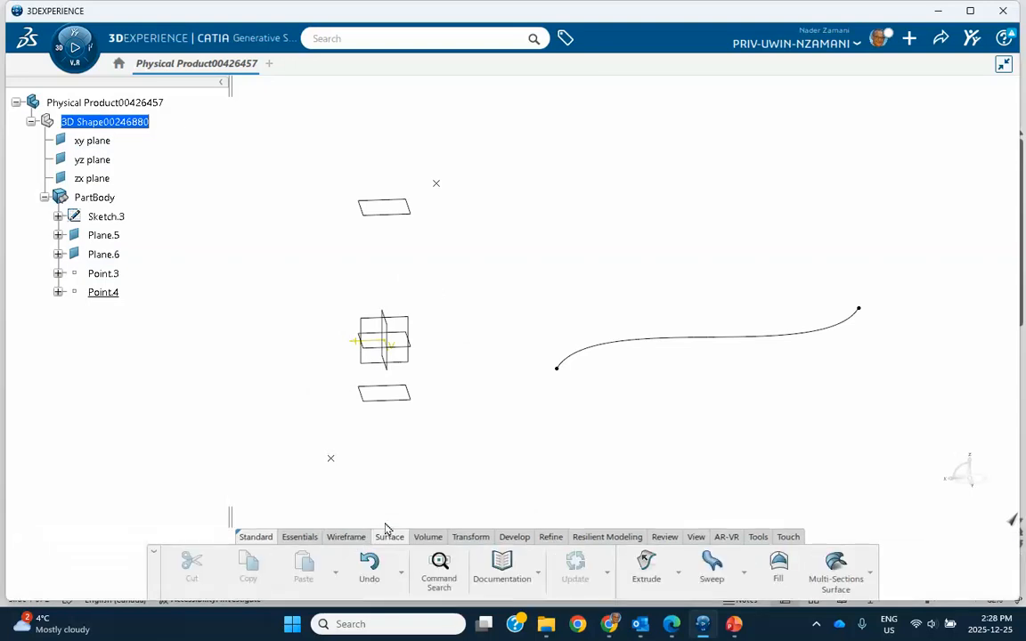
click(648, 564)
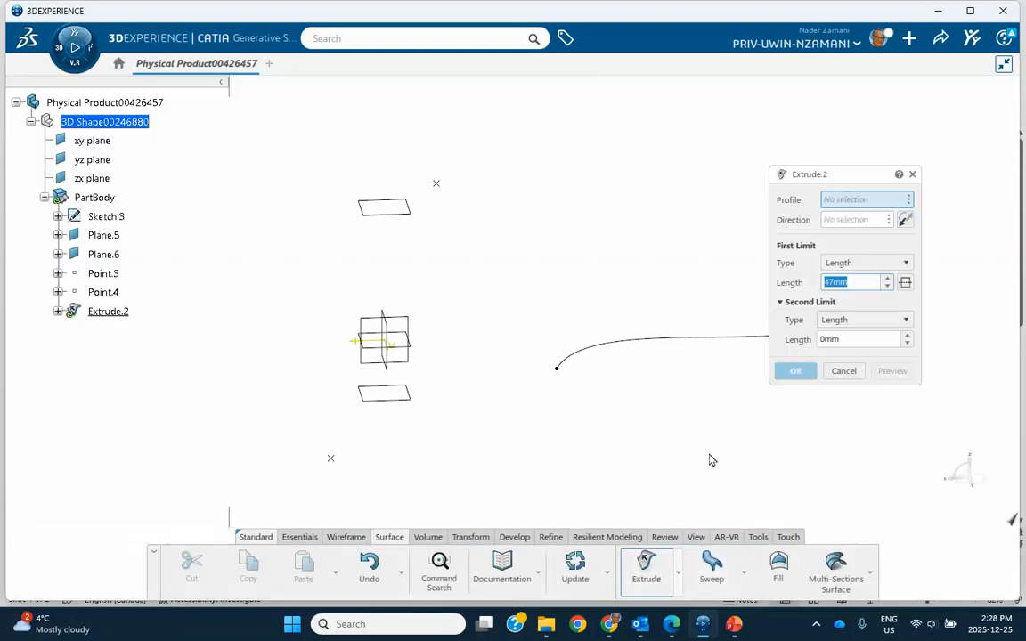
click(671, 339)
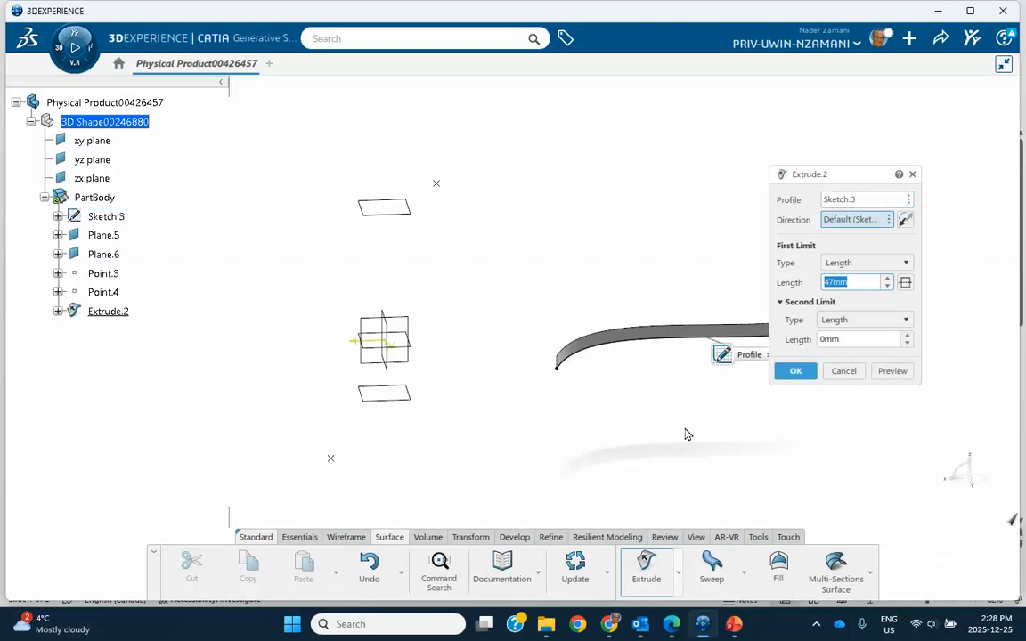
click(905, 263)
click(850, 290)
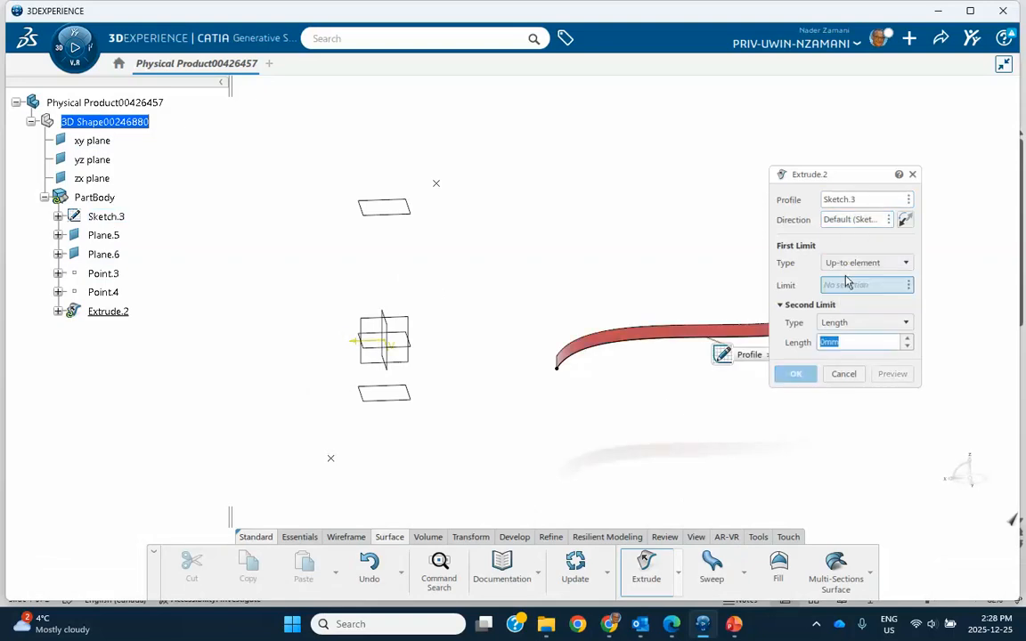
click(437, 184)
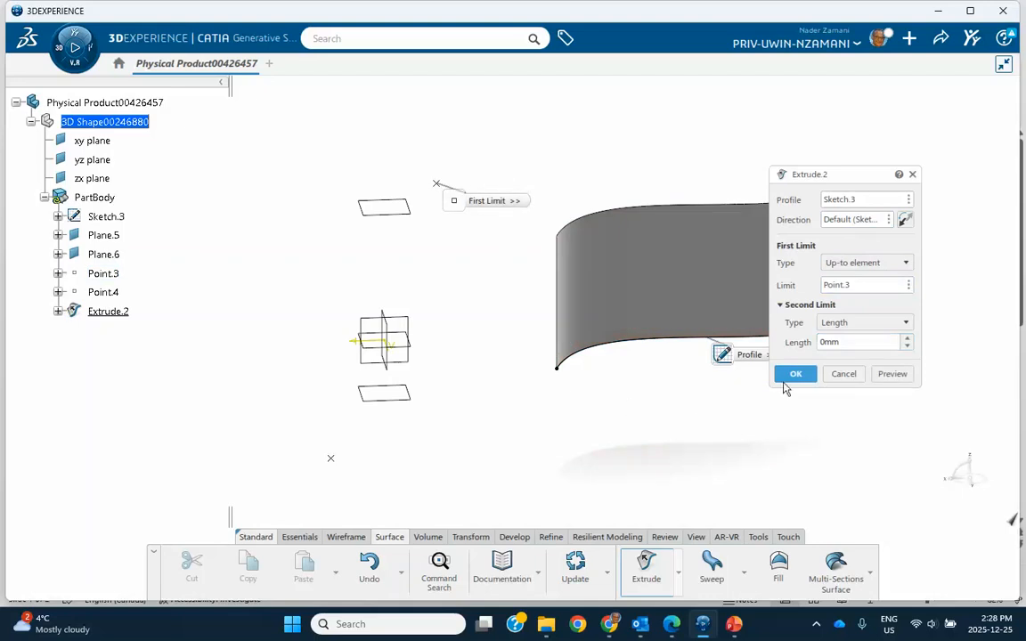
Set the extrusion's second limit to Up-to element at the lower point, Point.4, and create the surface.
click(846, 328)
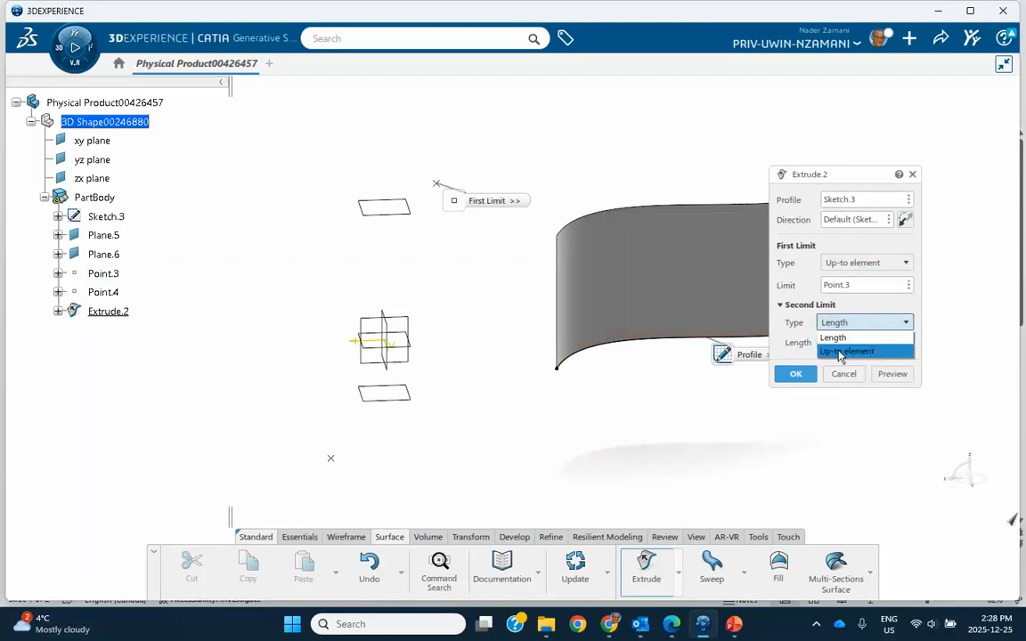
click(845, 350)
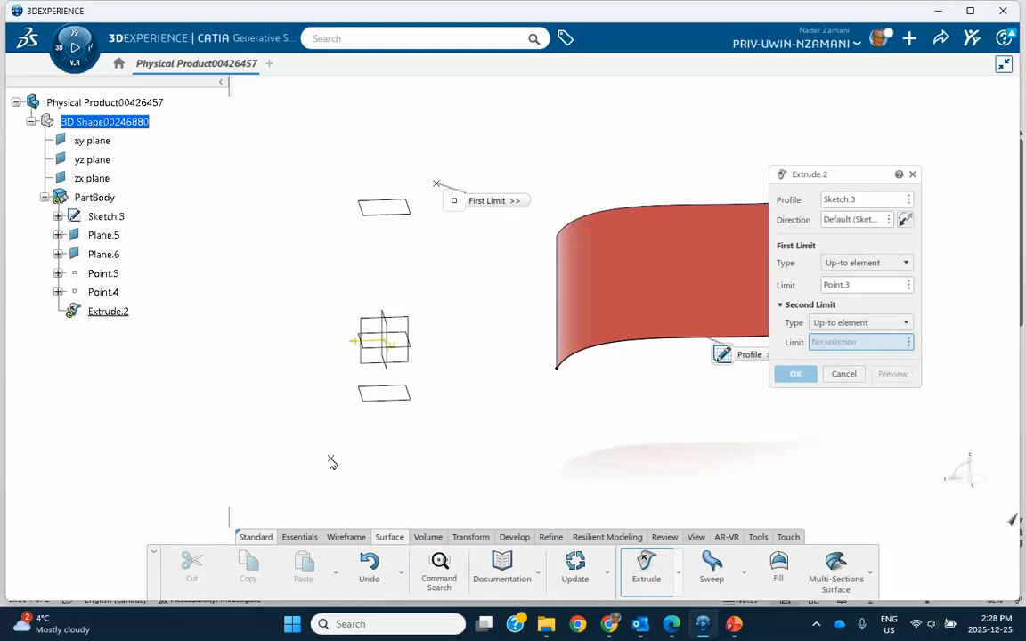
click(330, 460)
click(795, 374)
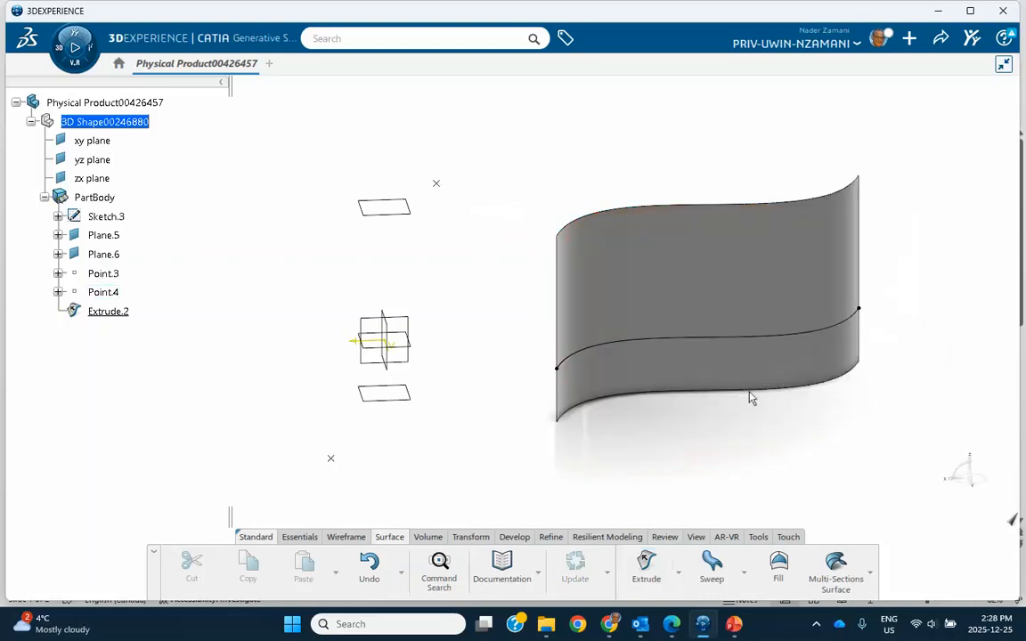
Sketch a single slanted line across the upper offset plane, Plane.5, and exit the sketch.
middle_drag(626, 466, 639, 425)
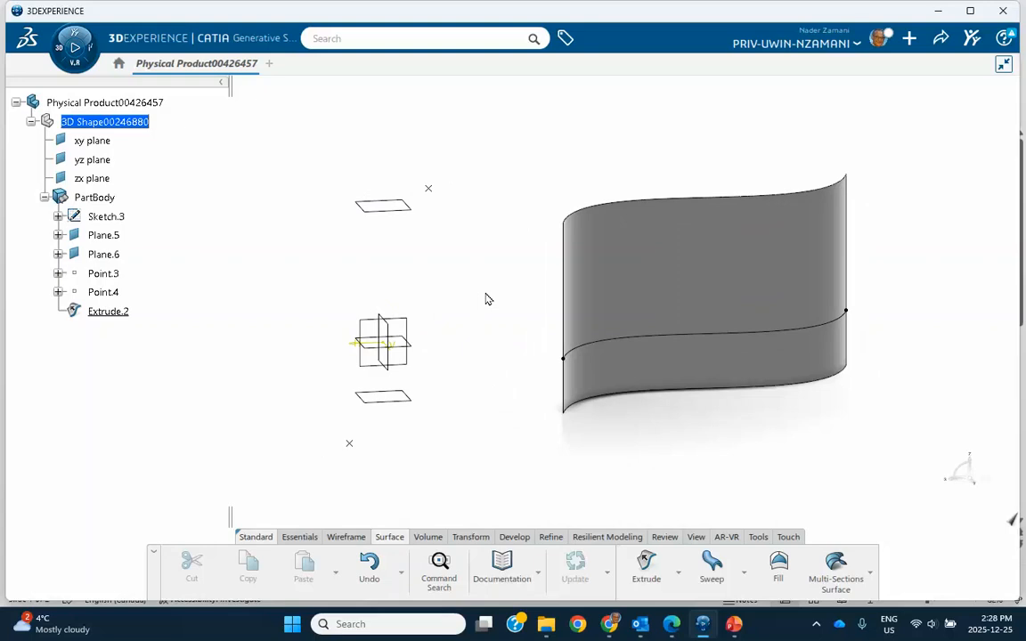
click(401, 214)
click(500, 167)
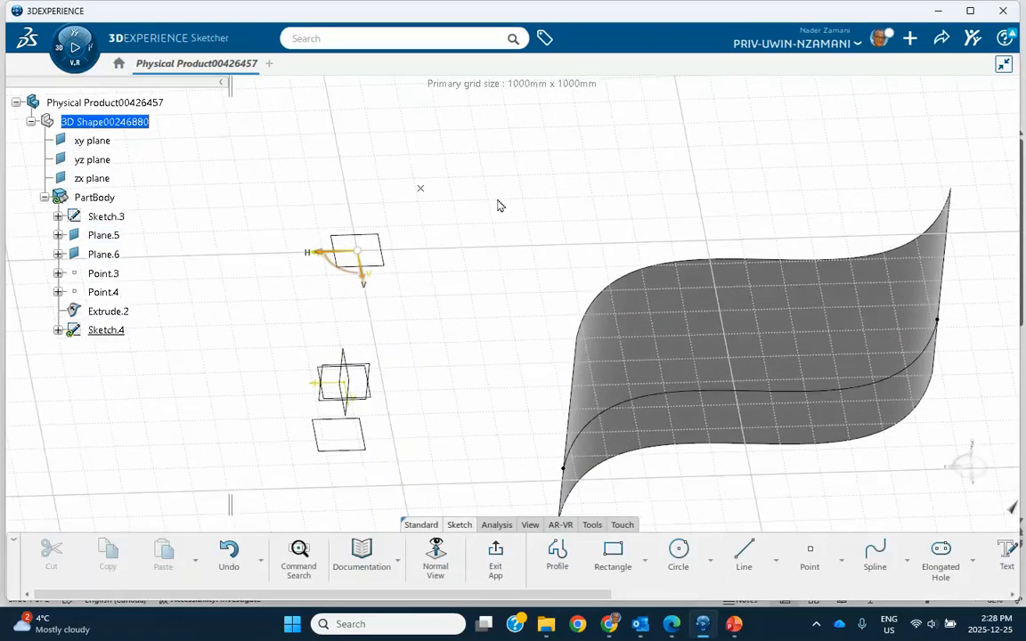
click(747, 554)
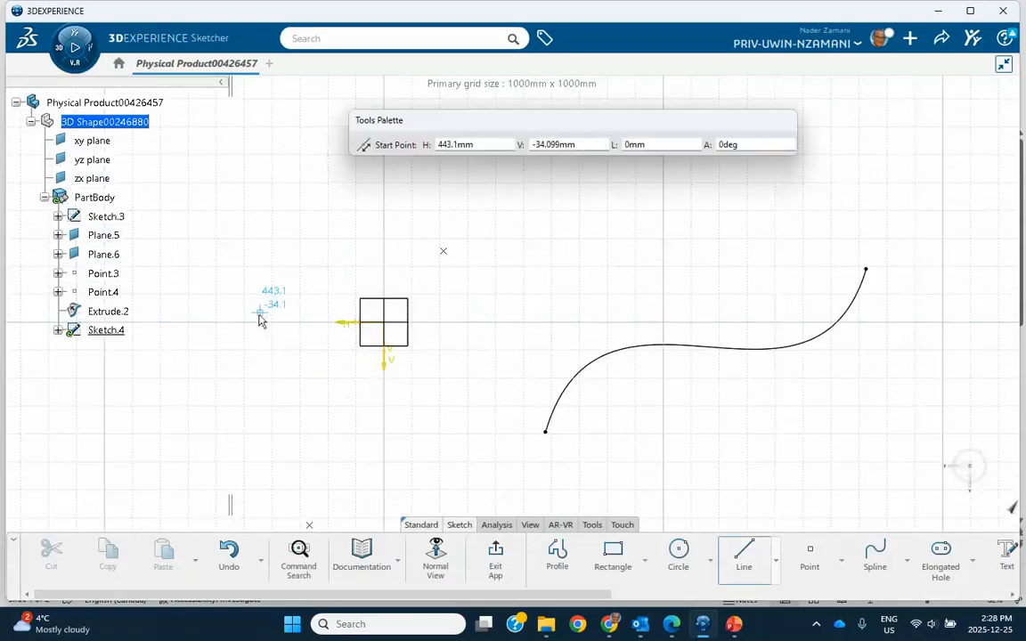
click(258, 345)
click(480, 281)
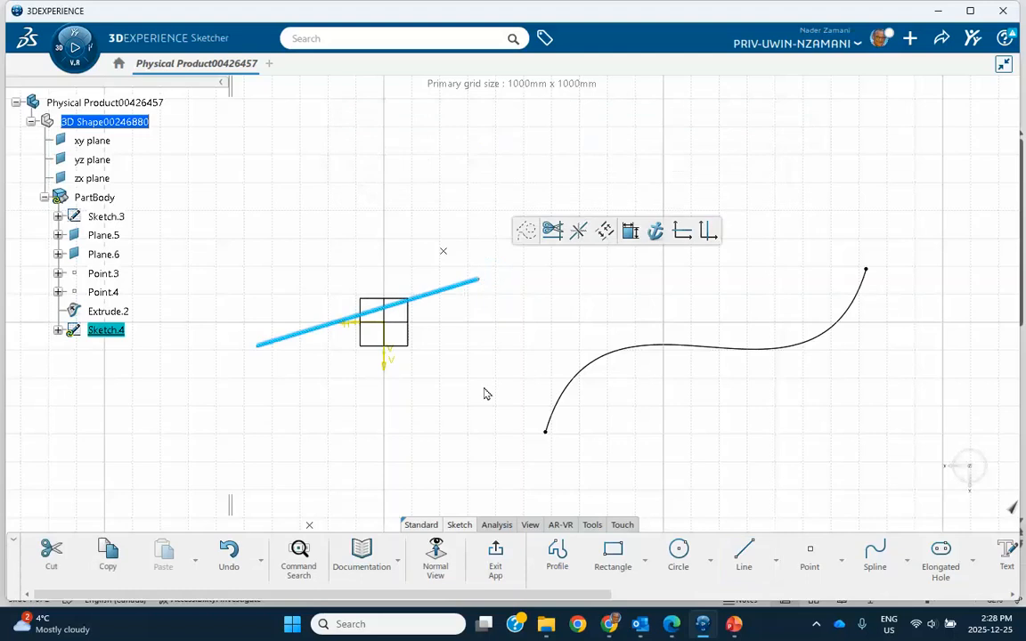
click(495, 557)
click(454, 484)
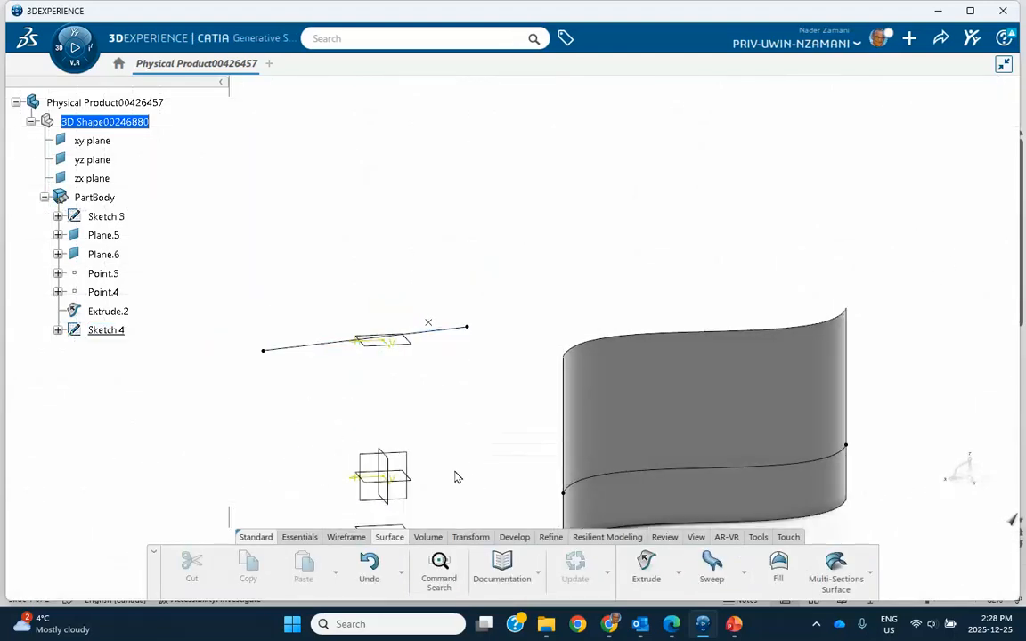
middle_drag(467, 465, 478, 329)
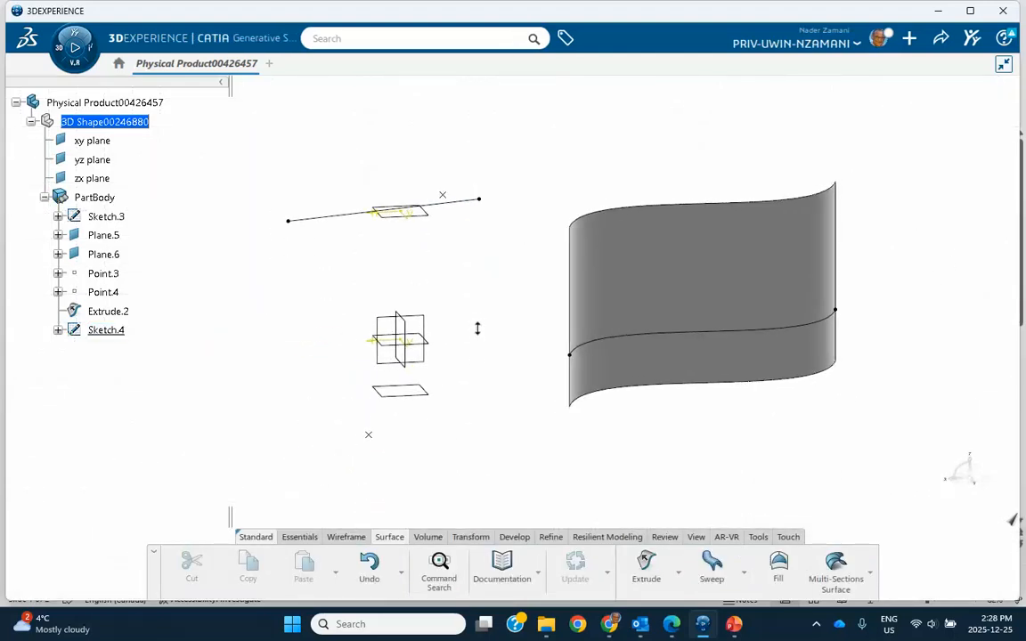
right_click(107, 329)
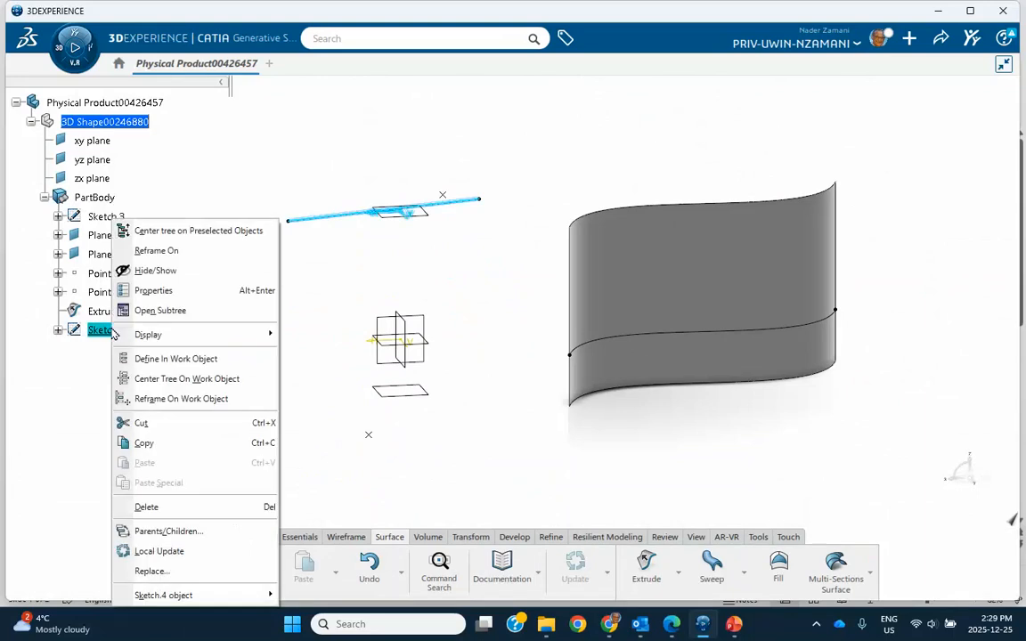
click(147, 507)
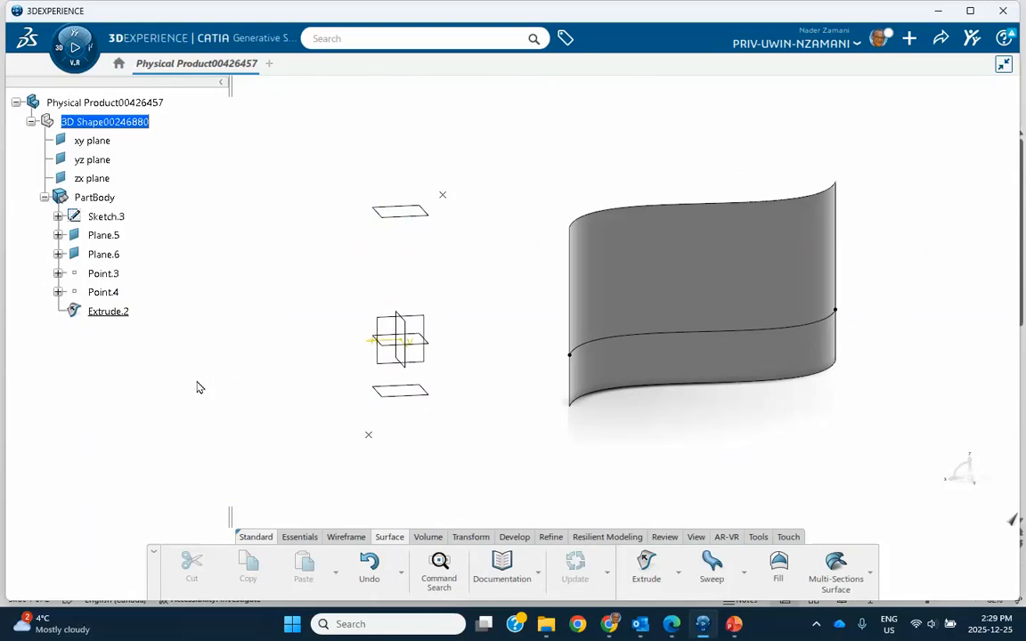
key(ctrl+z)
Delete the extruded surface, Extrude.2, while keeping the spline sketch, planes, points and line sketch.
click(112, 311)
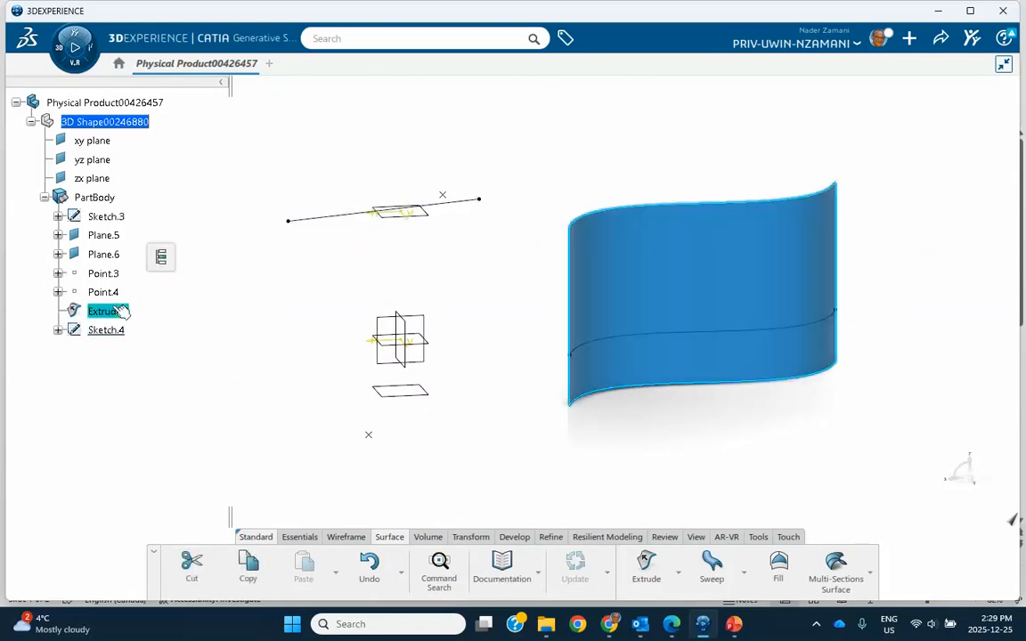
right_click(121, 311)
click(148, 507)
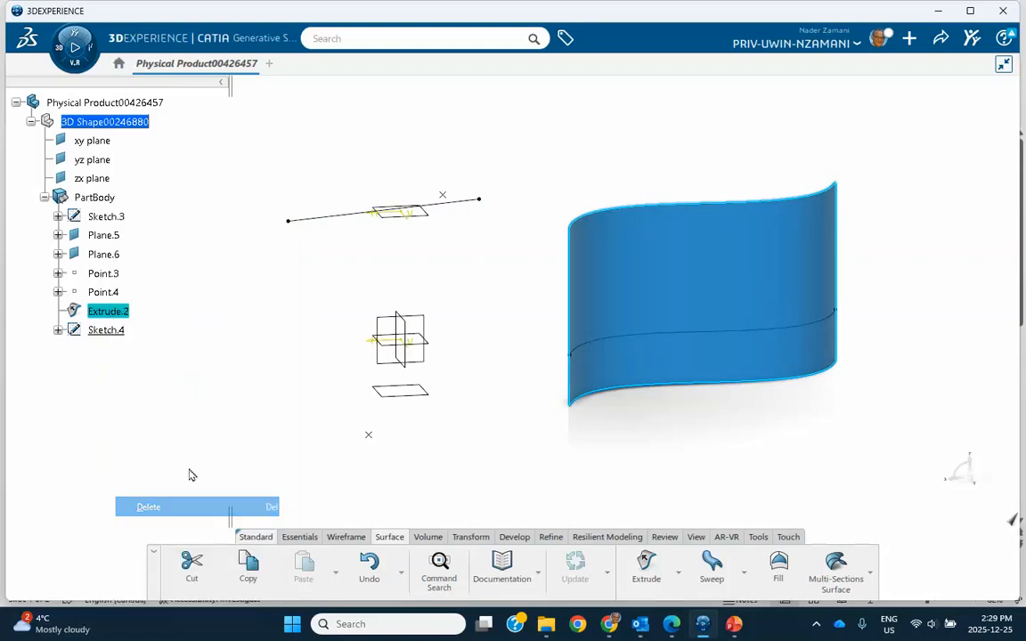
click(799, 384)
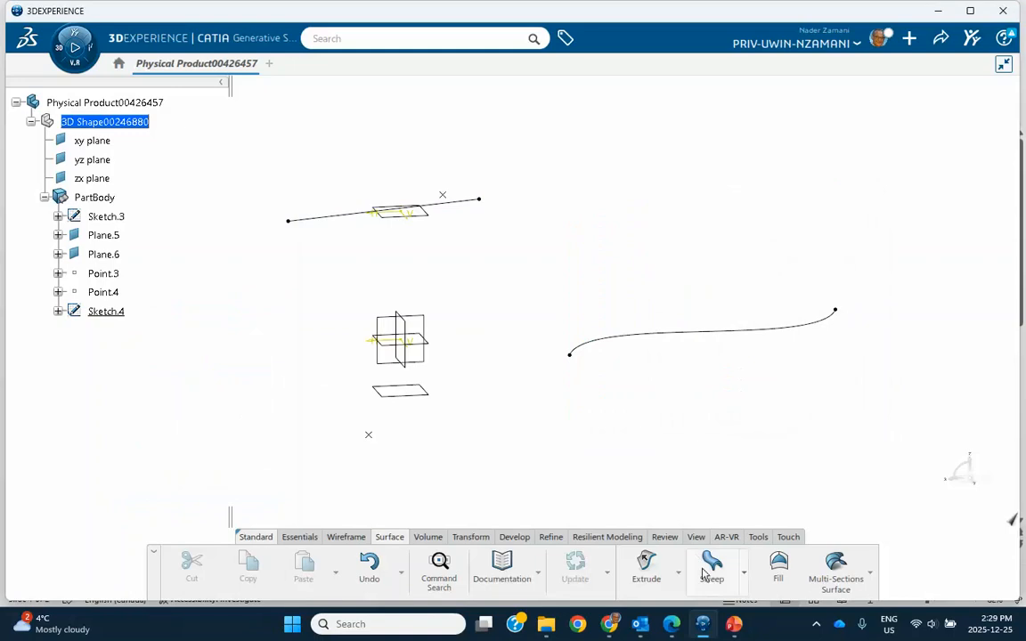
Extrude the spline sketch in its default direction again, with the first limit Up-to element at Point.3.
click(647, 563)
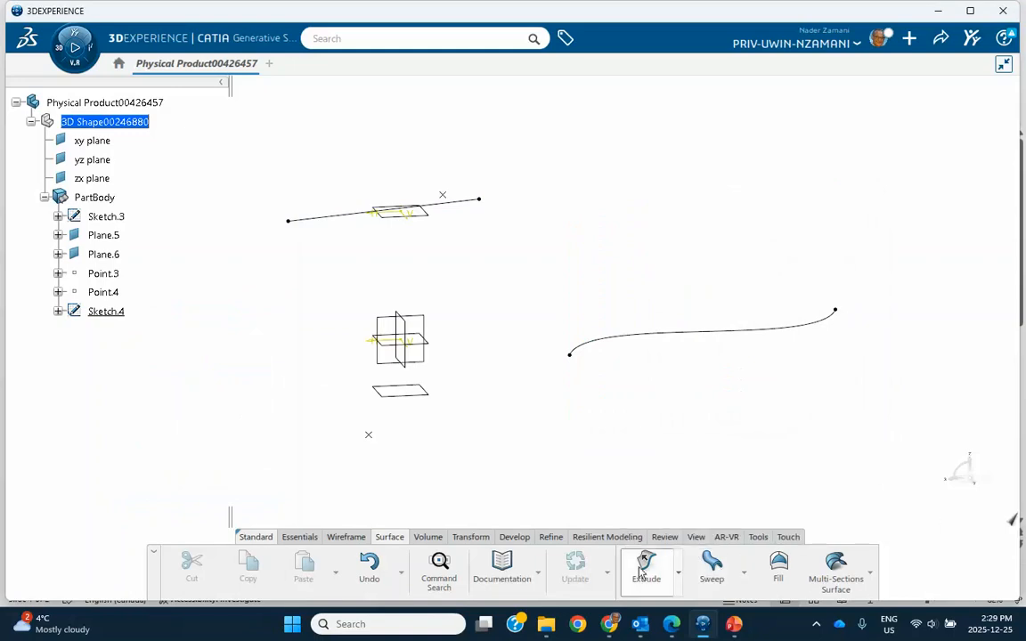
click(657, 335)
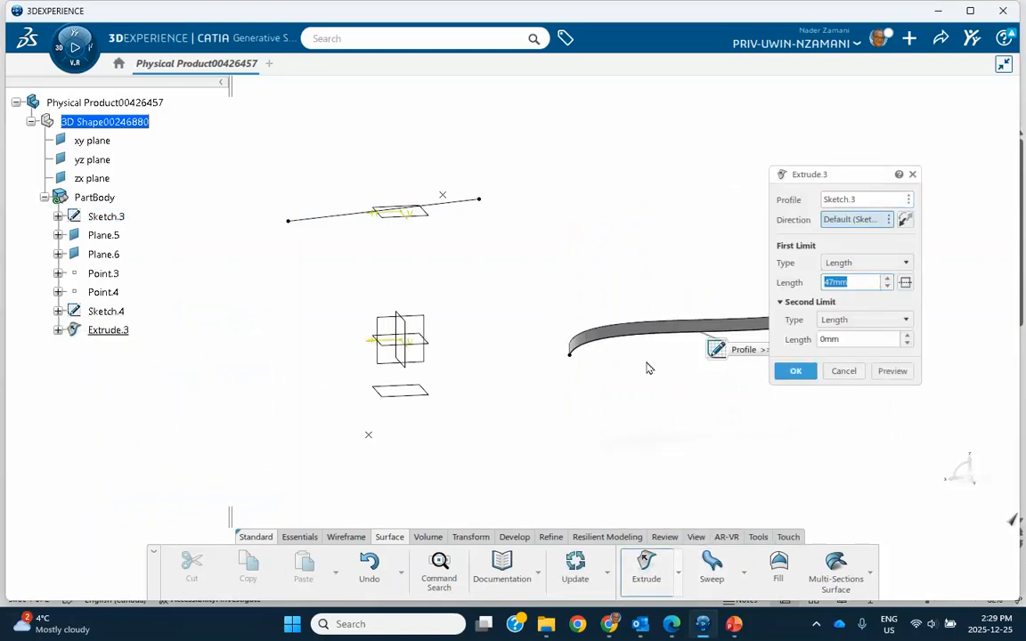
click(846, 263)
click(842, 290)
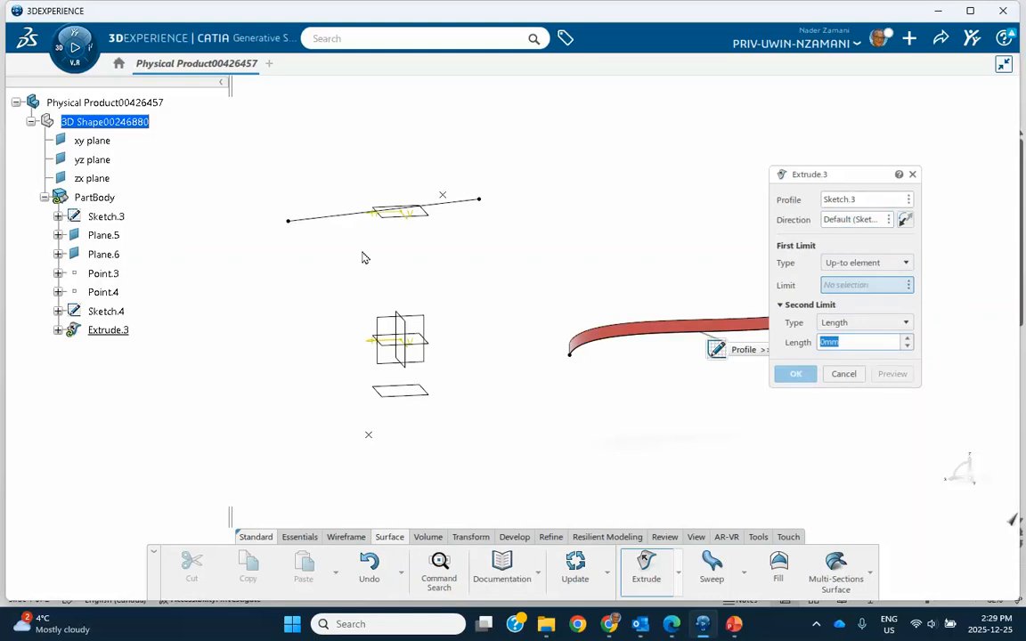
click(443, 195)
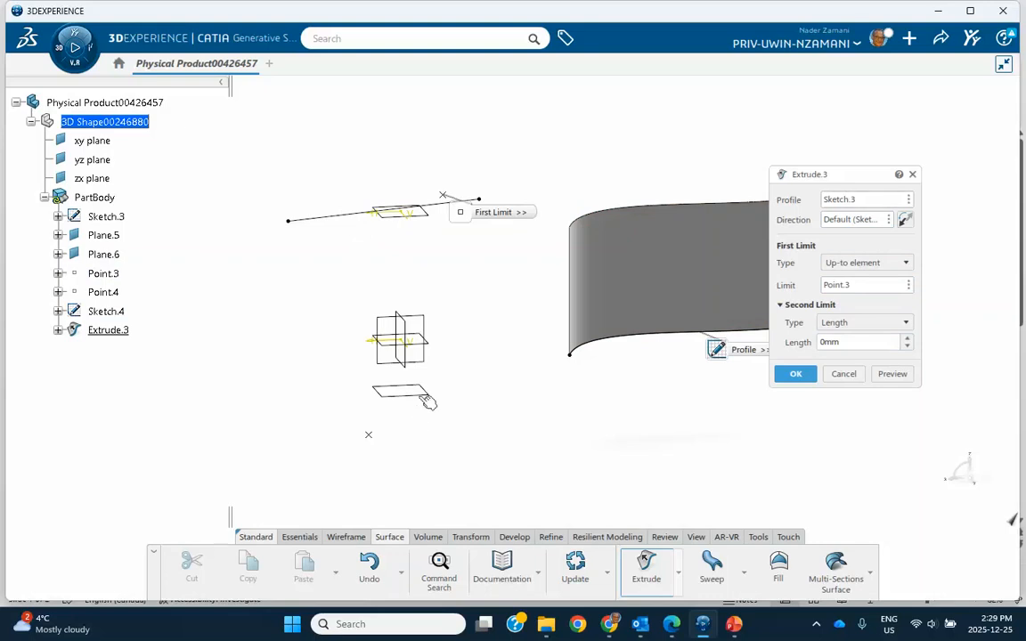
Set the second limit to Up-to element at the lower offset plane, Plane.6, and create the surface.
click(864, 325)
click(846, 351)
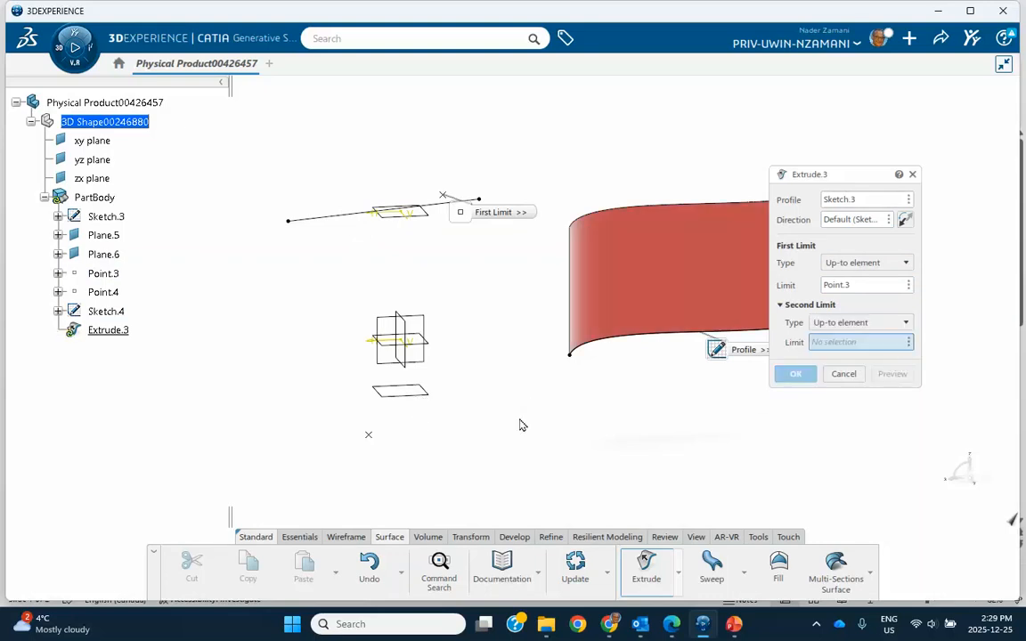
click(418, 396)
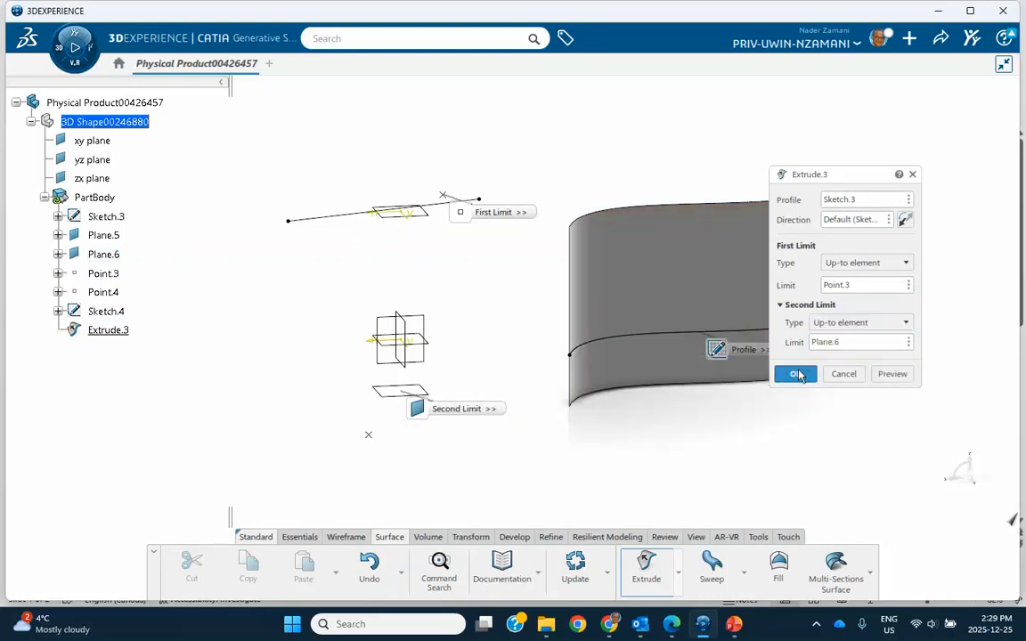
click(796, 373)
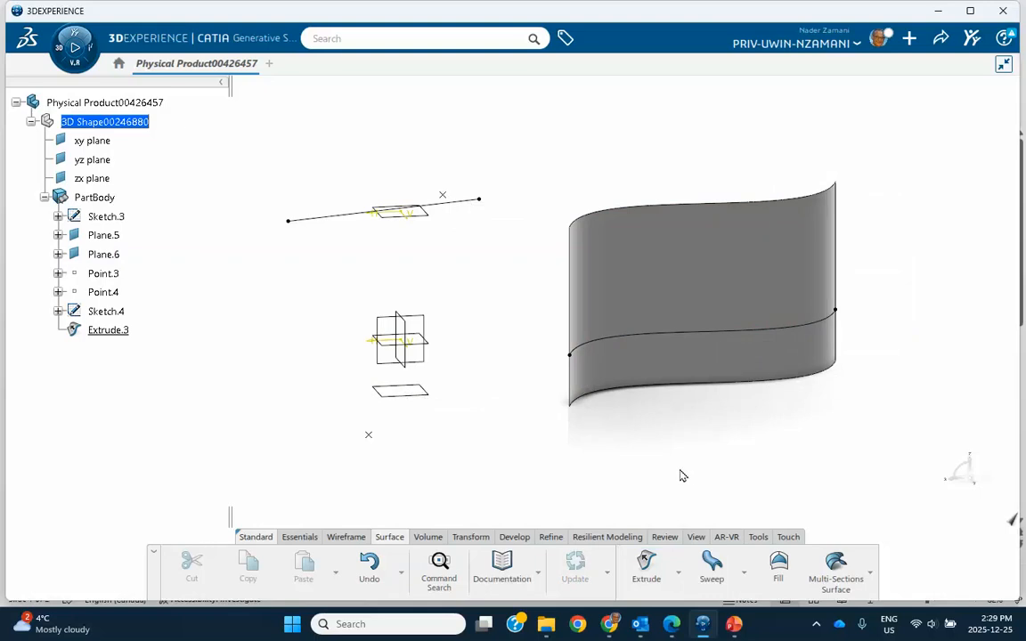
click(817, 628)
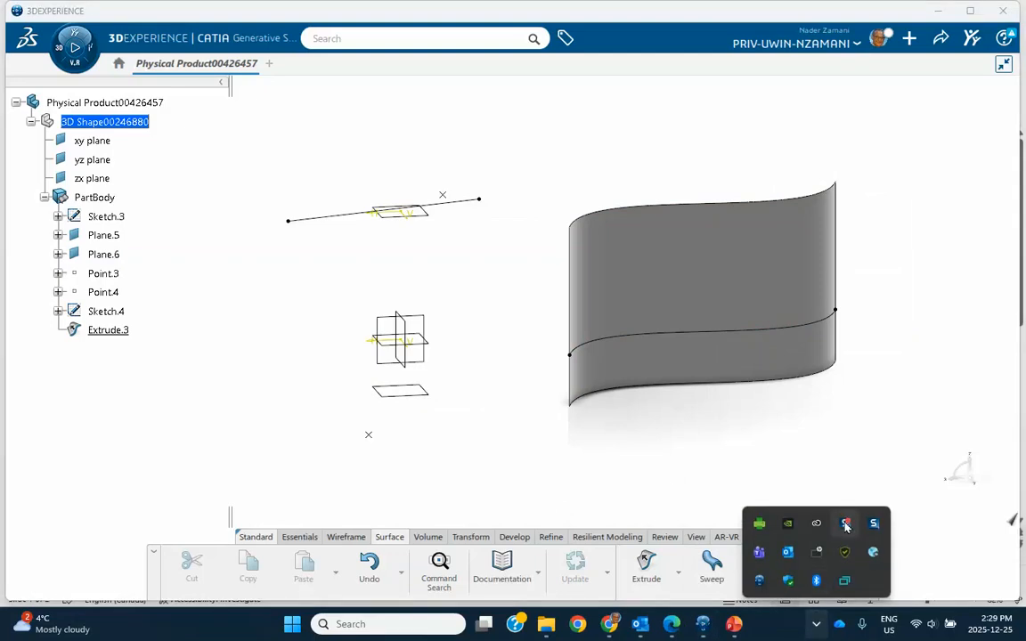